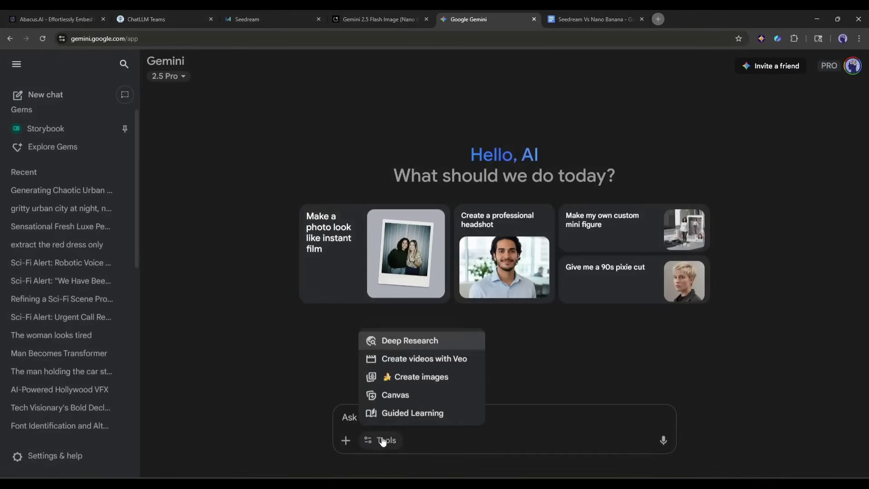
Step: Switch Gemini to image creation and attach the photo of the woman in pink
click(402, 382)
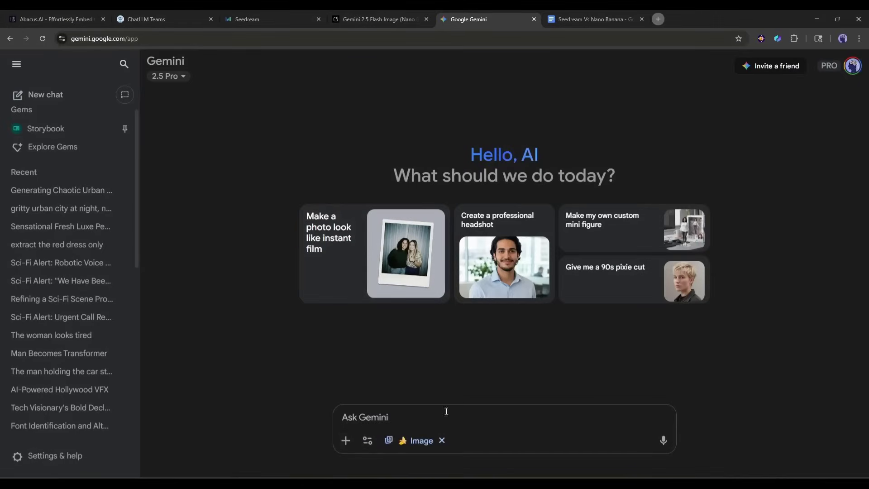
click(346, 440)
click(362, 378)
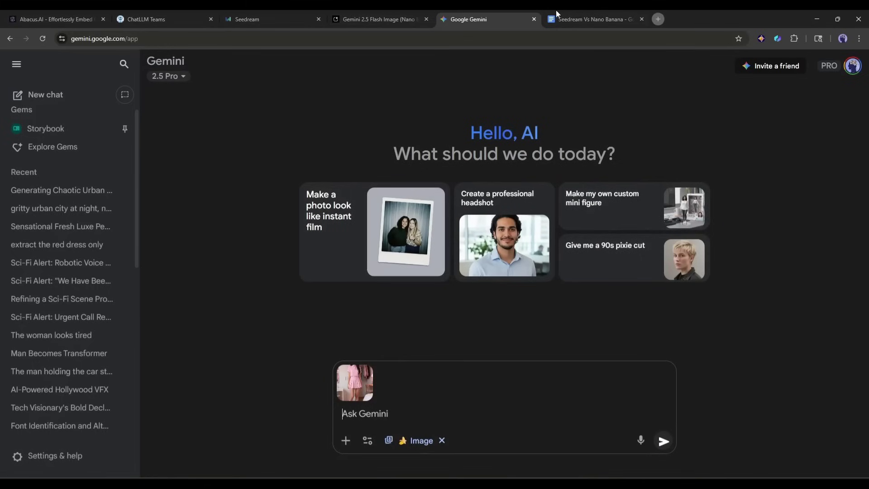
Step: Paste the 1/7-scale figurine prompt from the Docs tab and send the request
click(571, 16)
drag(273, 177, 448, 227)
click(466, 19)
text(Create a 1/7 scale commercialized figure of the character in the illustration, in a realistic style and environment. Place the figure on a computer desk, using a circular transparent acrylic base without any text. On the computer screen, display the Brush modeling process of the figure. Next to the computer screen, place a BANDAI-style toy packaging box printed with the original artwork.)
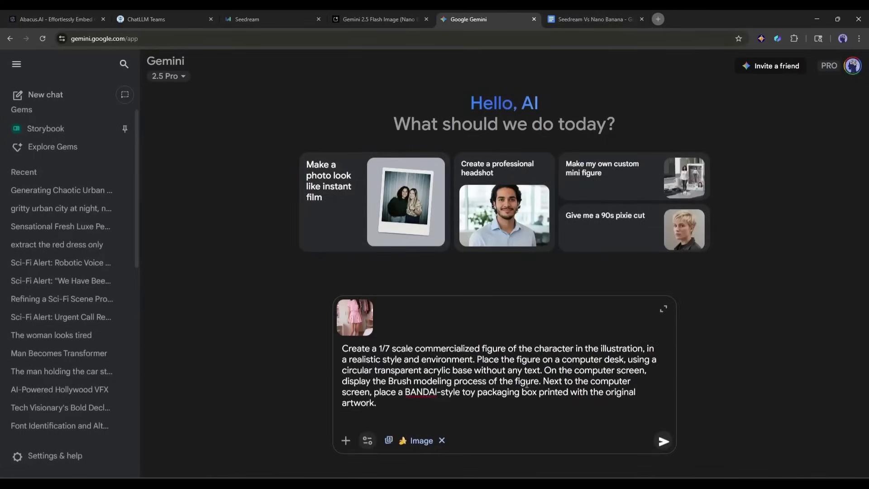
click(662, 442)
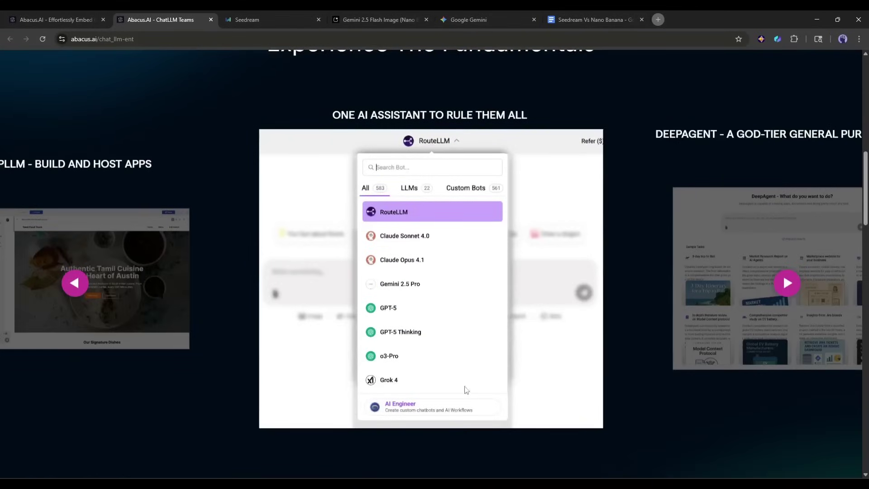
Step: Browse the feature slides through to Deep Research, then open the ChatLLM Teams sign-up page
click(790, 284)
click(790, 284)
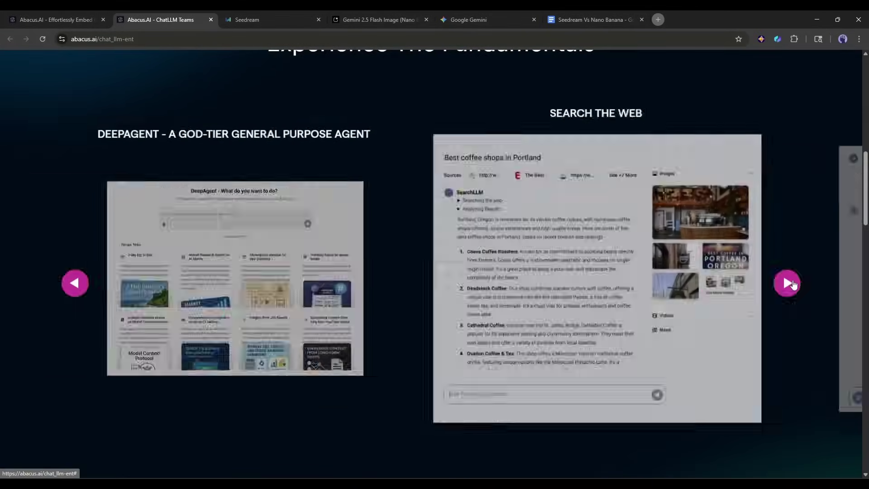
click(790, 284)
click(790, 283)
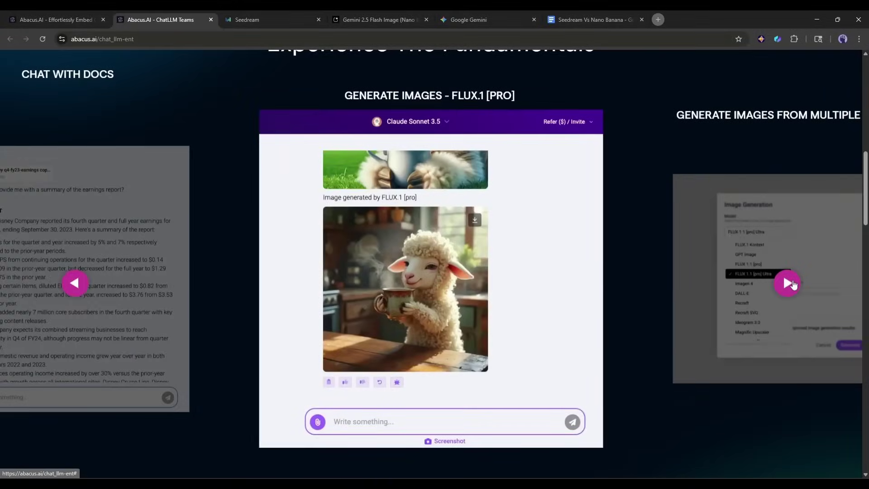
click(790, 283)
click(790, 284)
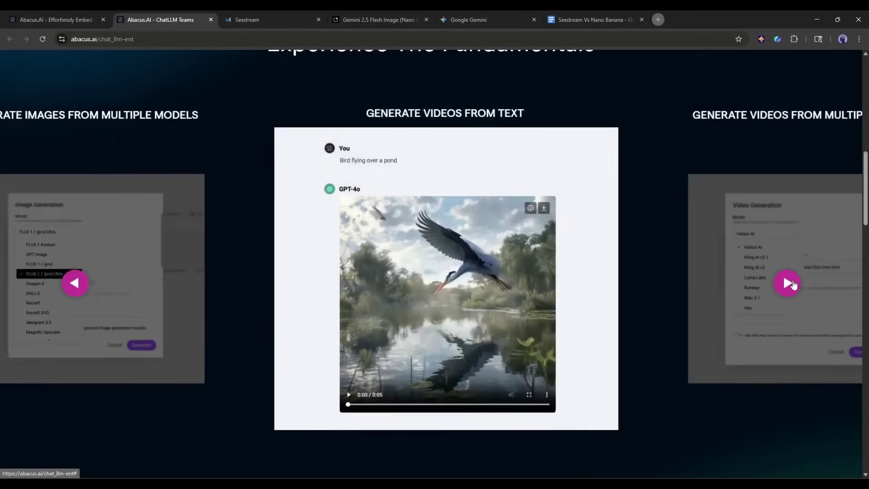
click(790, 283)
click(790, 284)
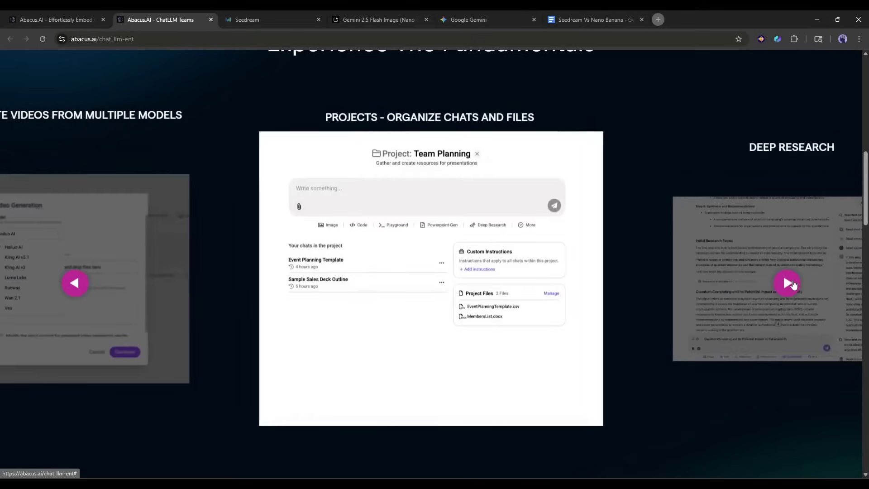
click(790, 284)
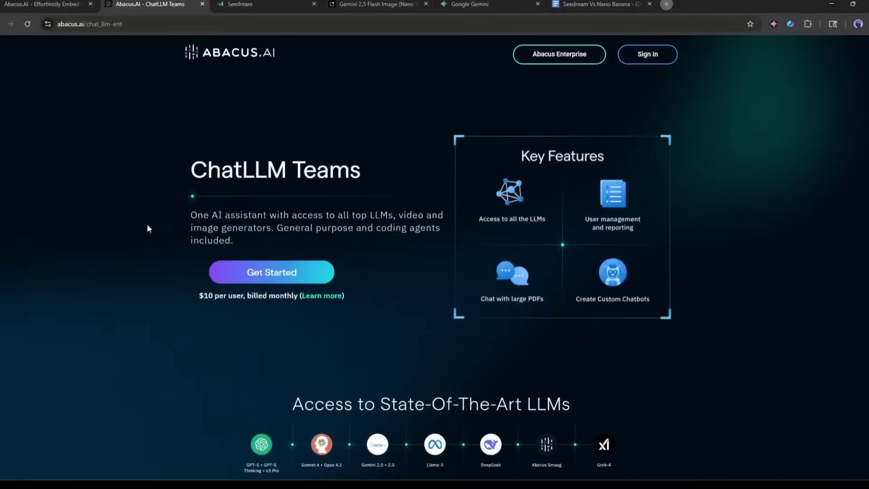
click(281, 274)
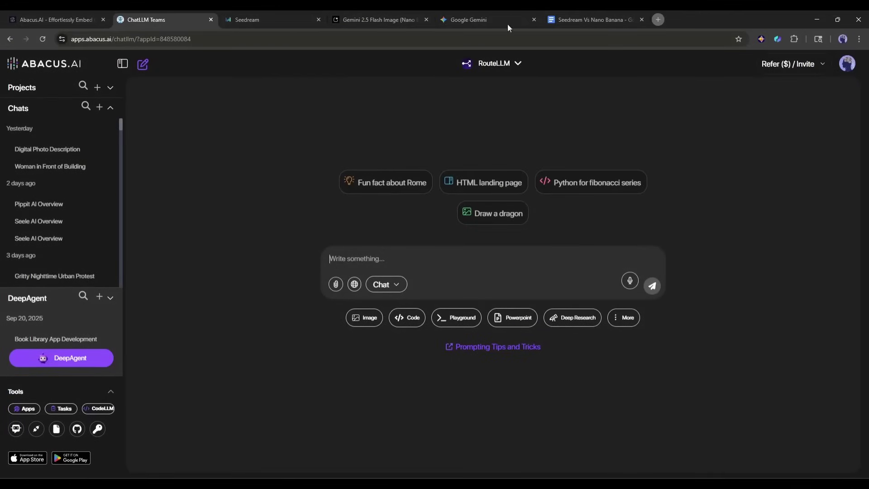
Step: Scroll through the full model list and close it, keeping RouteLLM selected
click(515, 67)
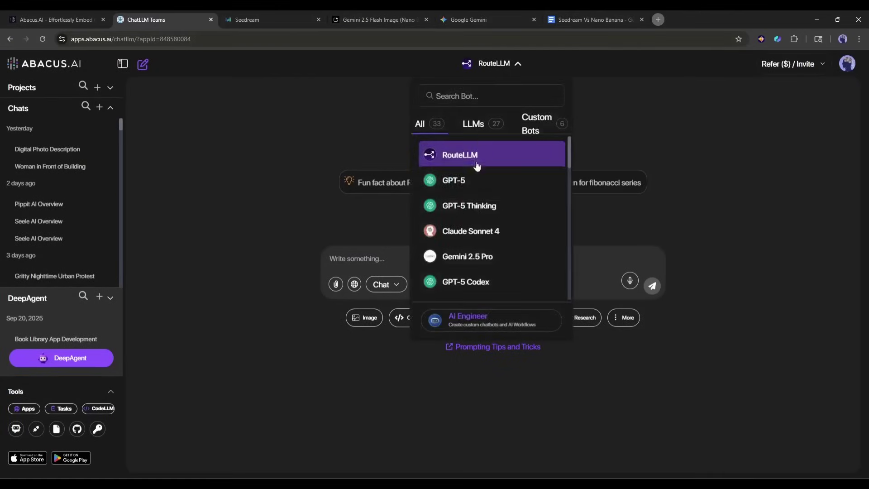
scroll(489, 189, down, 6)
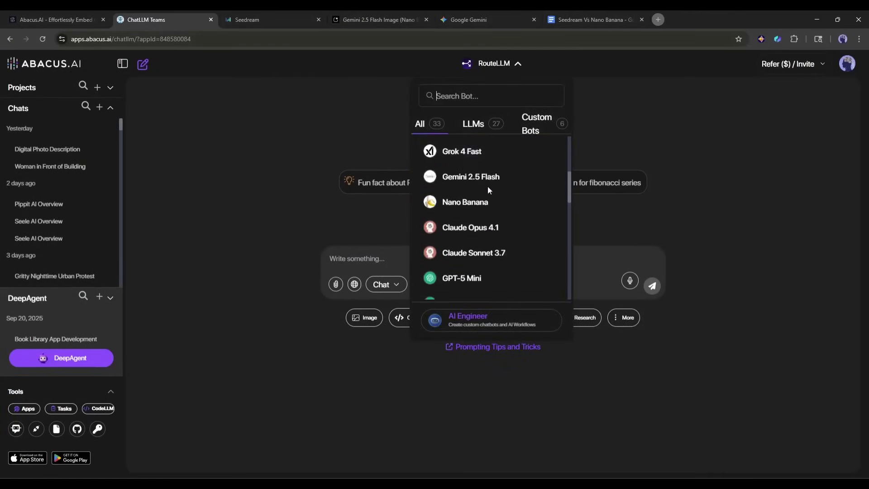
scroll(487, 186, down, 4)
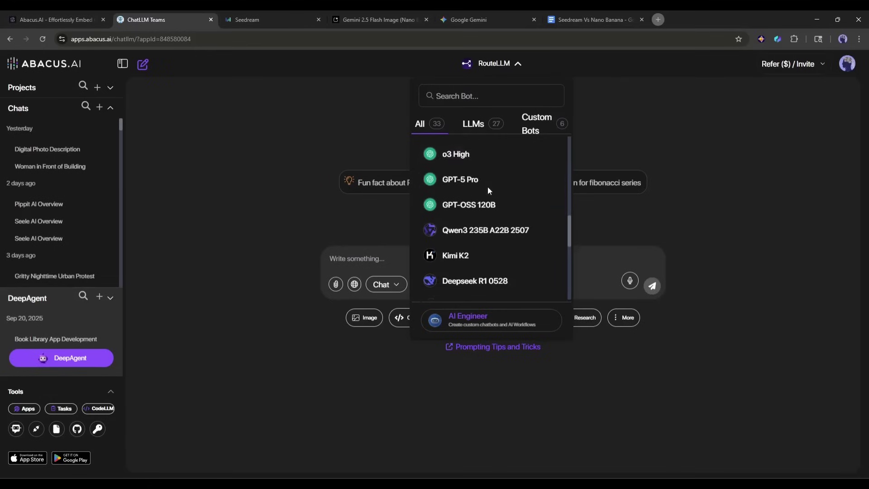
scroll(487, 186, down, 3)
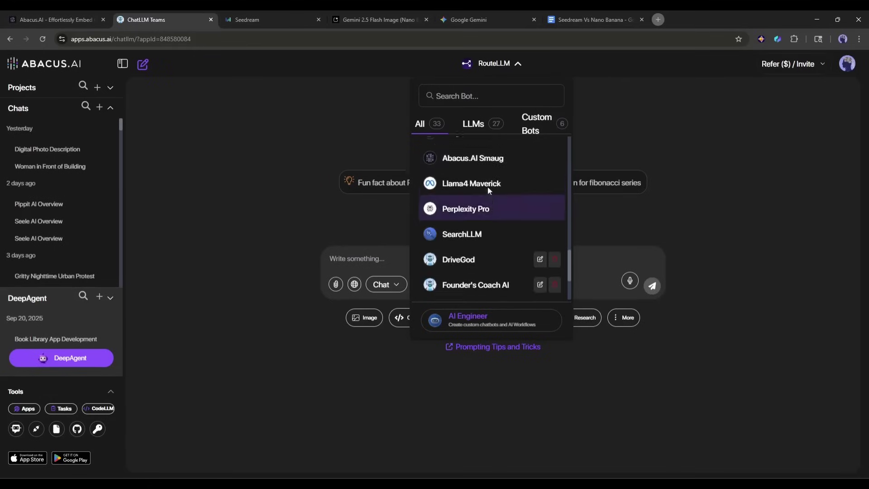
scroll(487, 187, up, 2)
scroll(488, 186, up, 8)
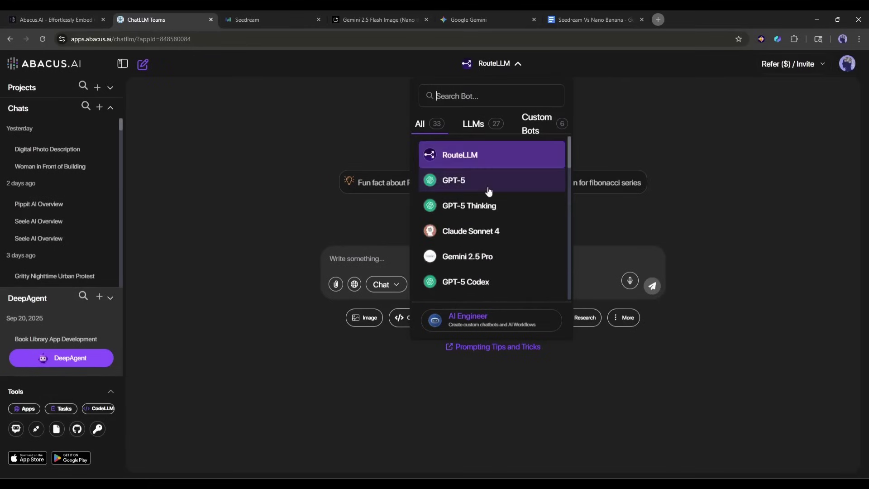
click(463, 156)
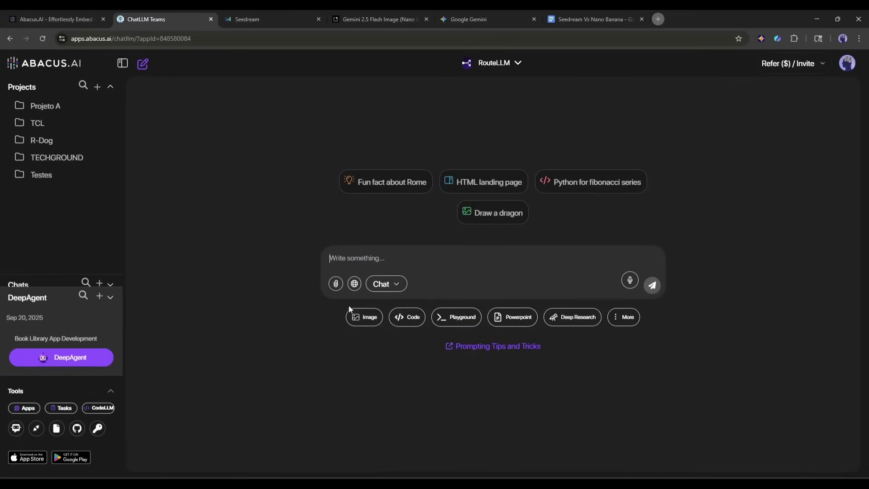
Step: Open the Image Generation settings and select Seedream 4.0 as the image model
click(355, 316)
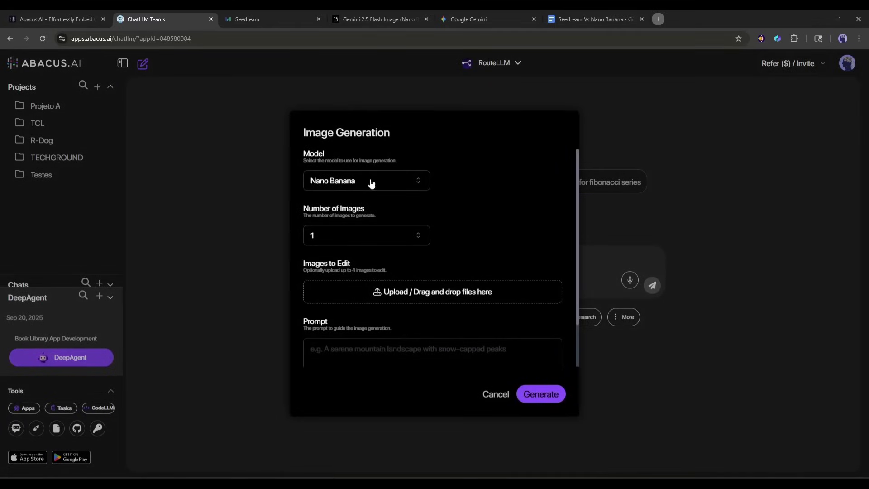
click(355, 190)
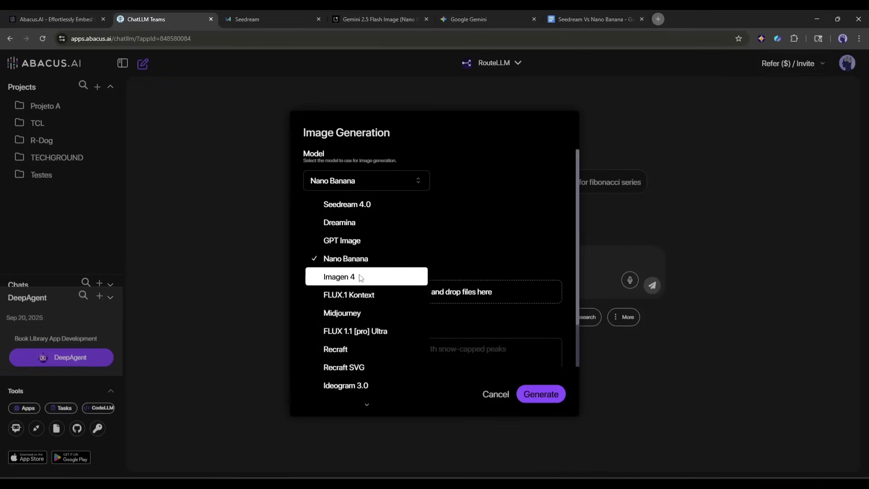
scroll(362, 288, down, 3)
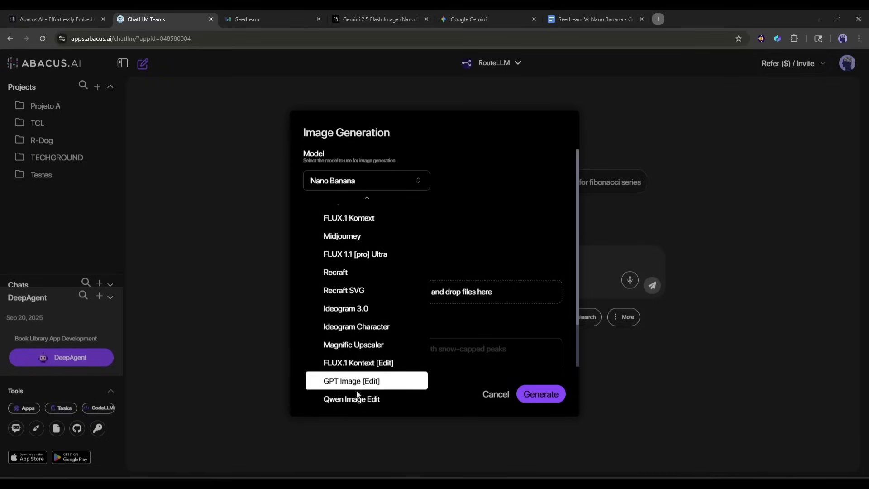
scroll(355, 389, up, 4)
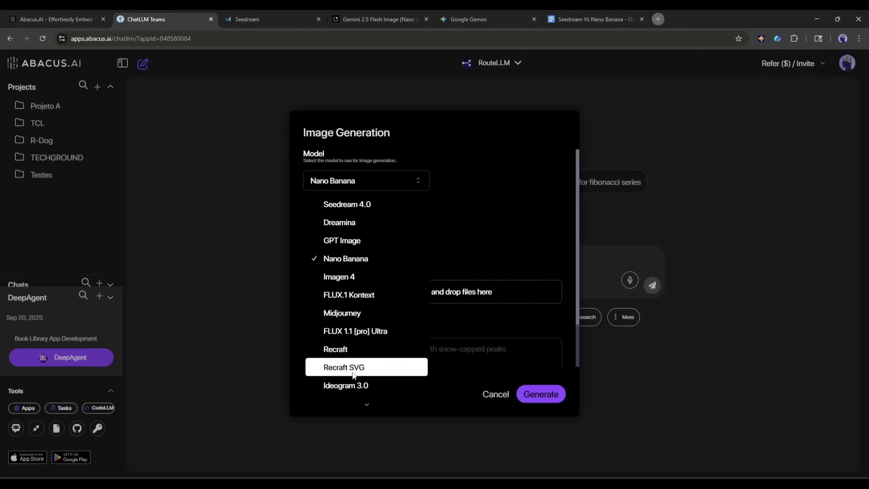
click(353, 204)
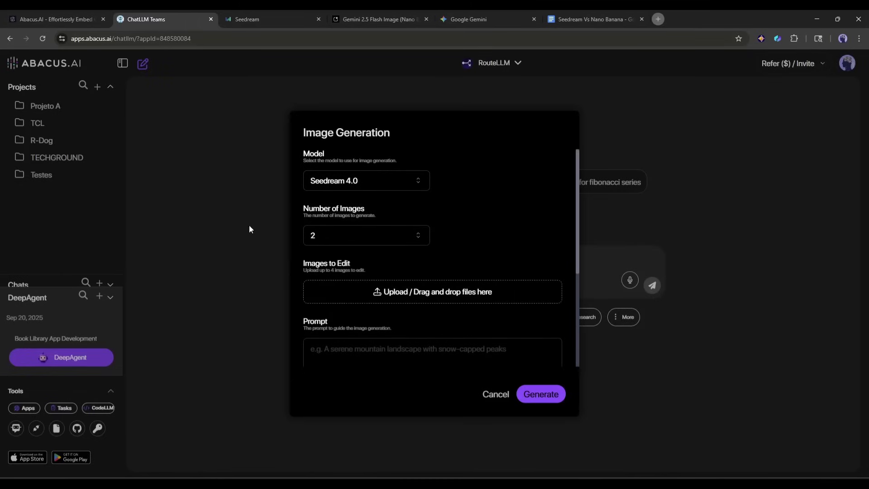
Step: Upload Image 1.jpg as the image to edit
click(377, 292)
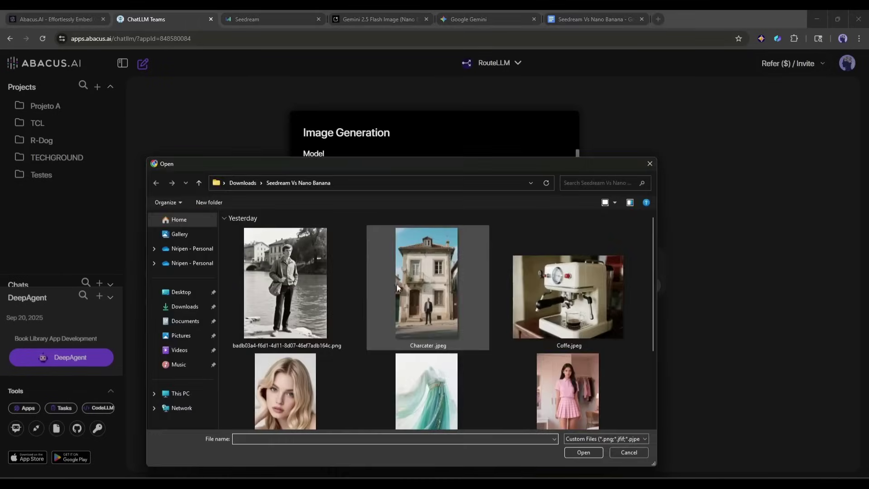
scroll(344, 267, down, 3)
double_click(568, 250)
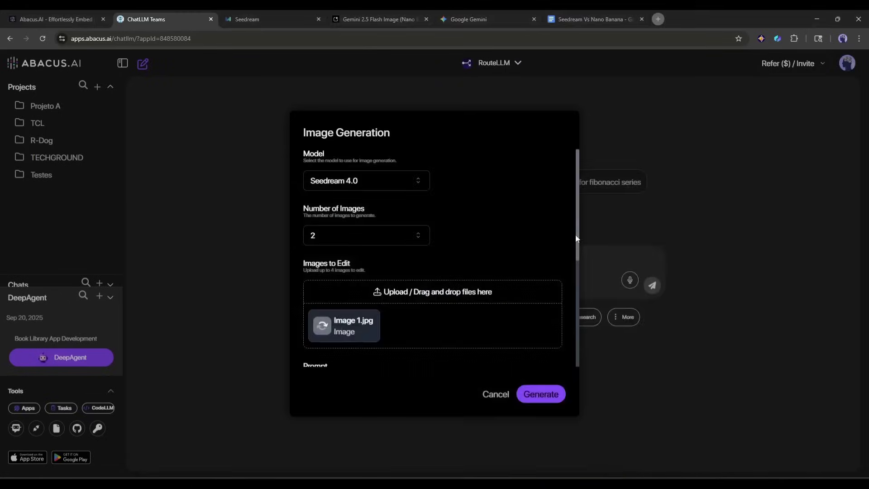
scroll(389, 280, down, 1)
scroll(391, 278, down, 1)
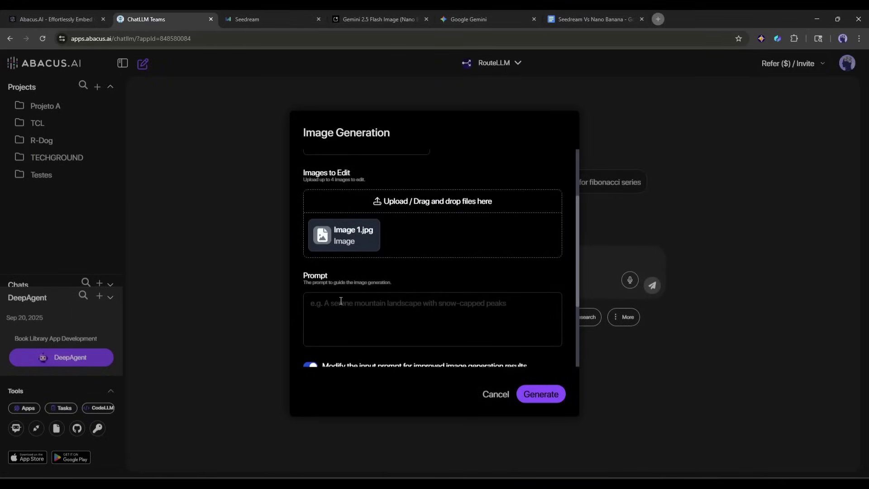
scroll(380, 316, up, 1)
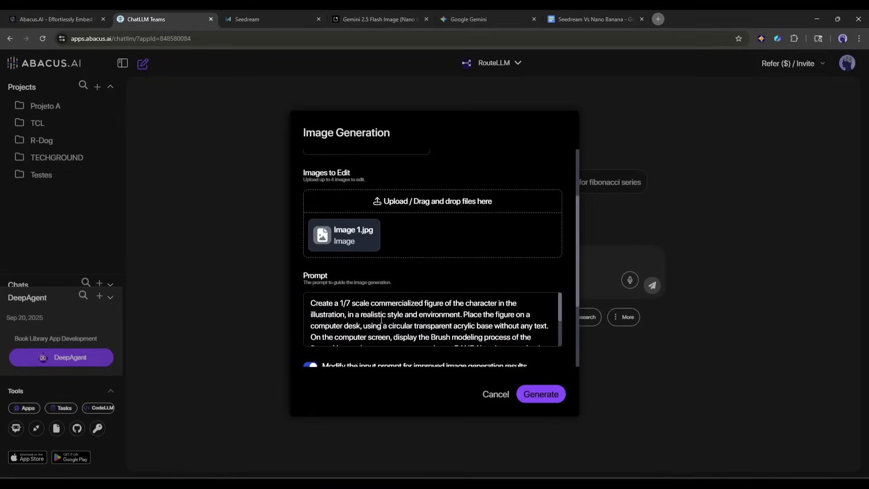
scroll(381, 309, down, 3)
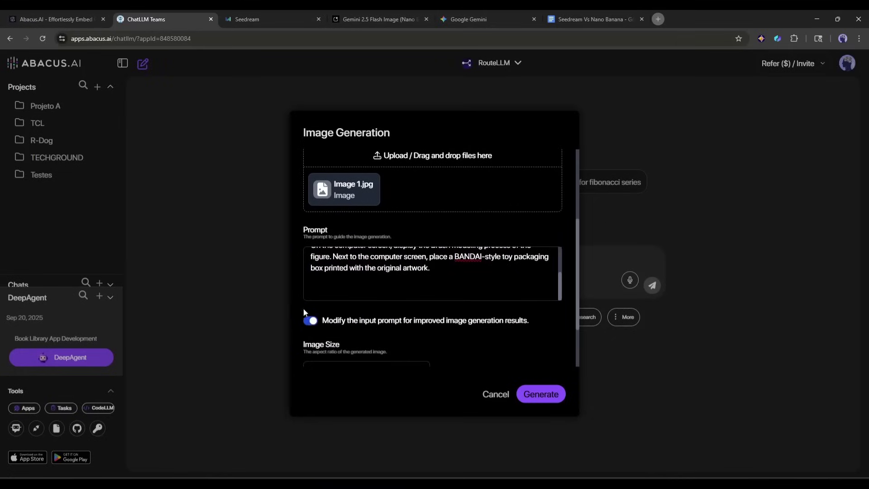
Step: Turn off Modify prompt, set the image size to 3:4, and generate the figurine images
click(310, 321)
scroll(310, 323, down, 2)
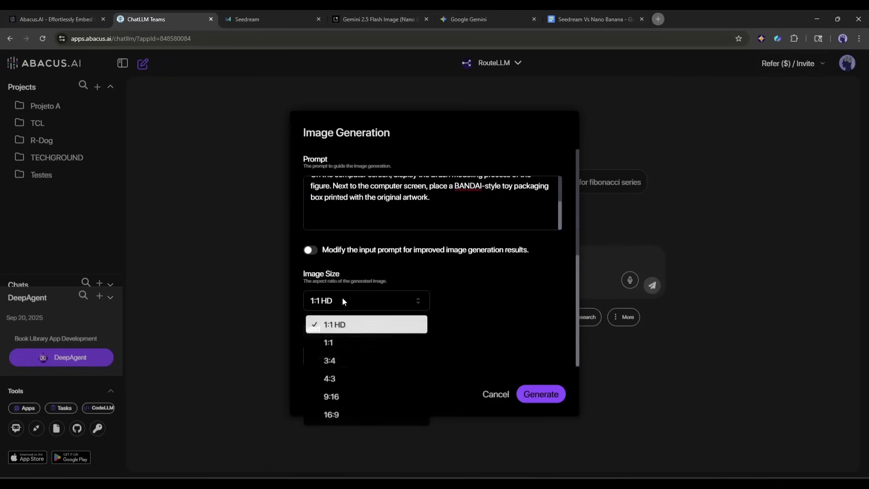
click(350, 361)
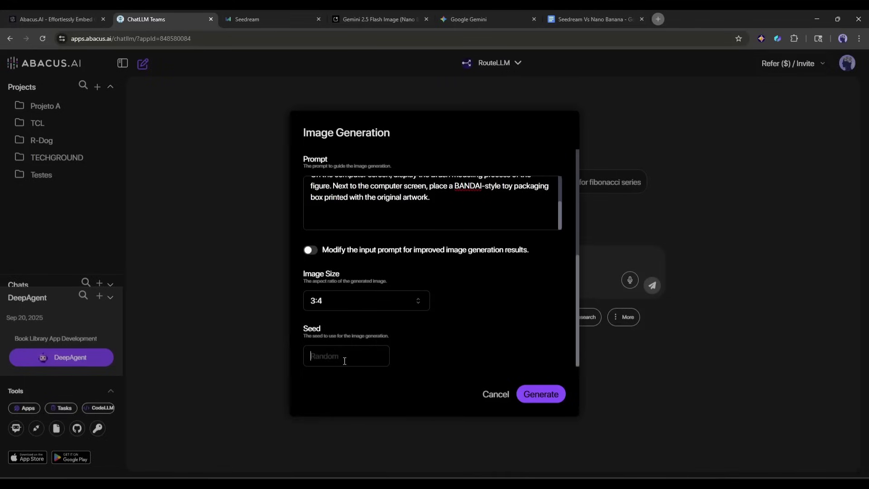
scroll(393, 353, up, 5)
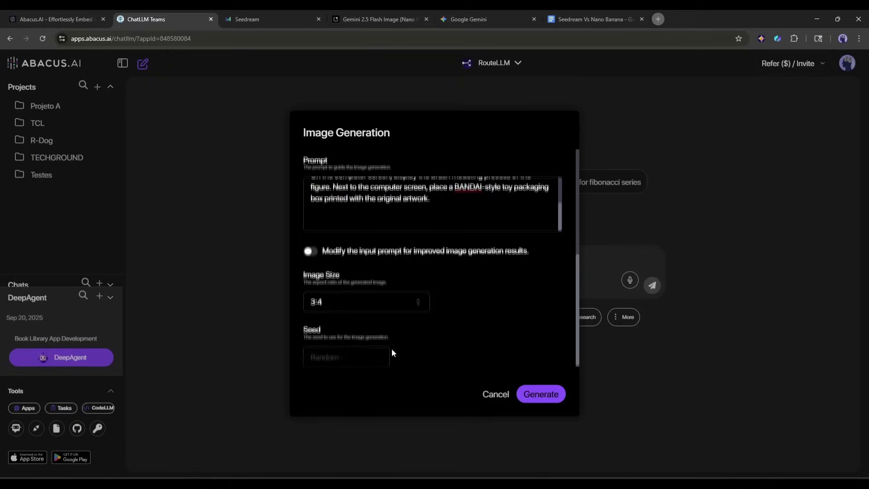
scroll(428, 351, up, 2)
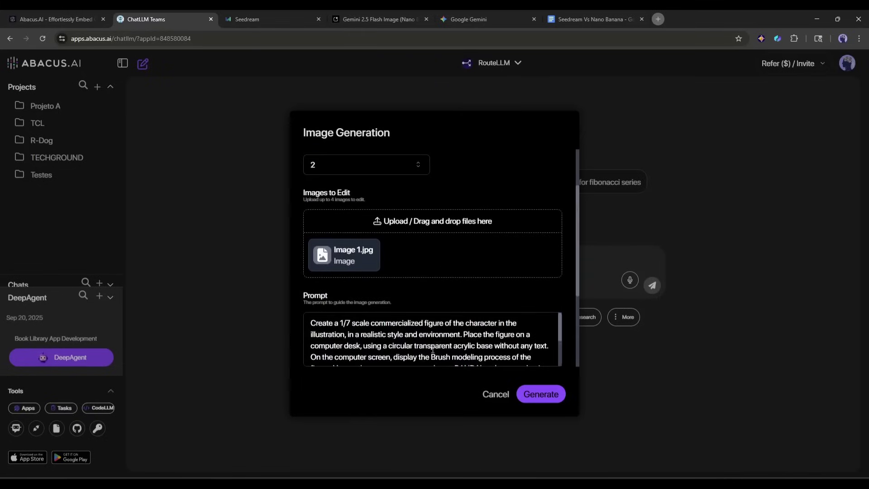
scroll(460, 330, down, 3)
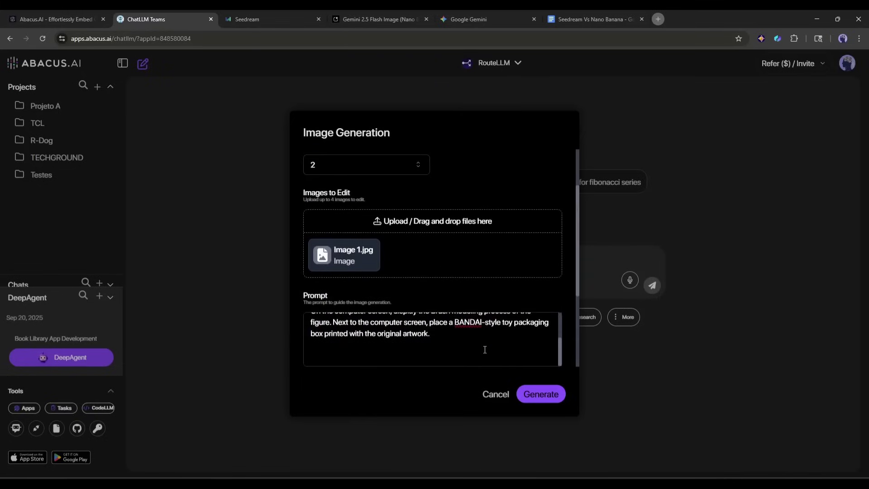
scroll(485, 357, down, 2)
click(531, 396)
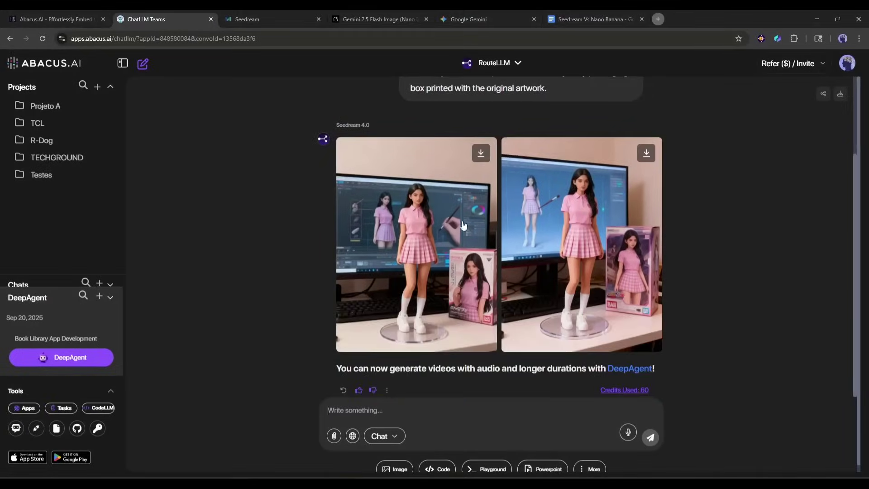
click(463, 225)
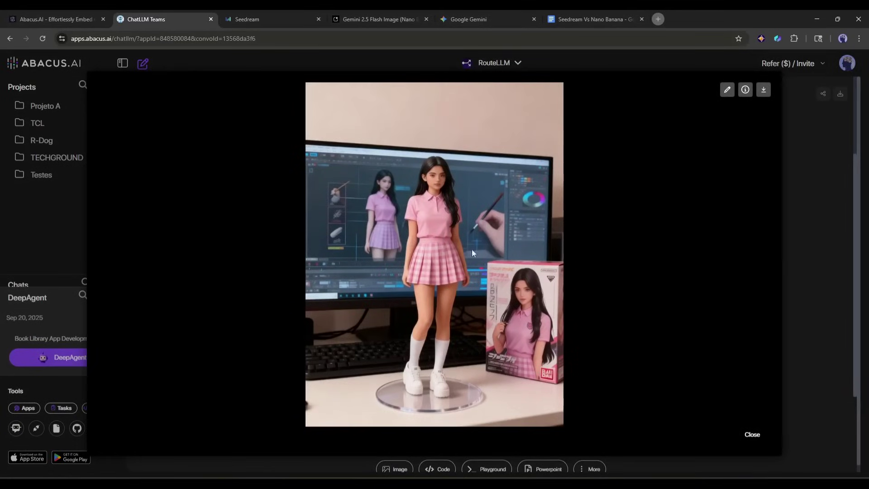
click(829, 266)
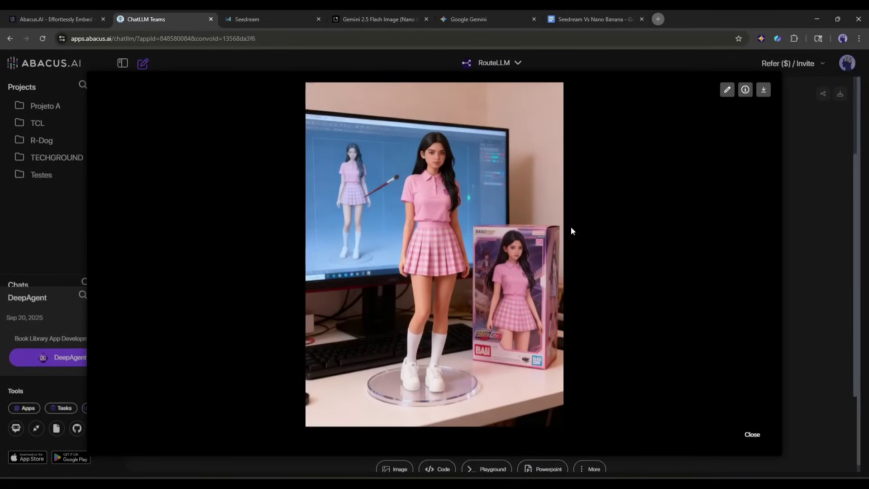
click(809, 234)
click(432, 231)
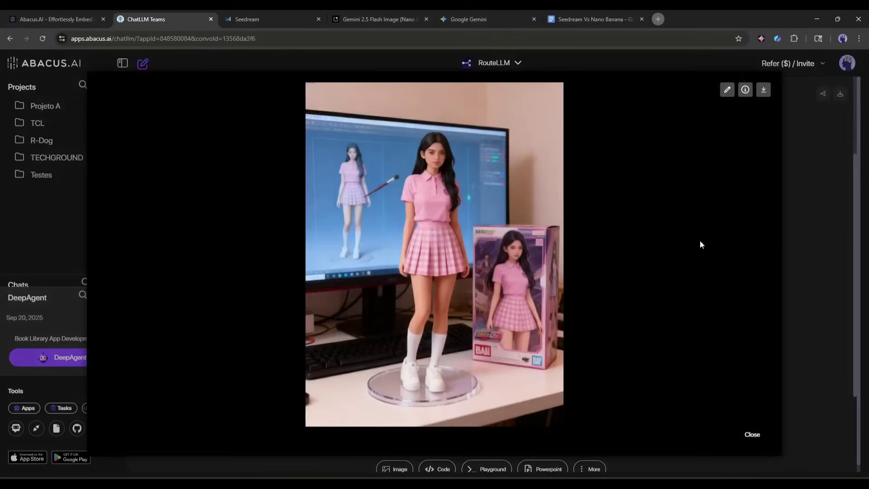
click(824, 228)
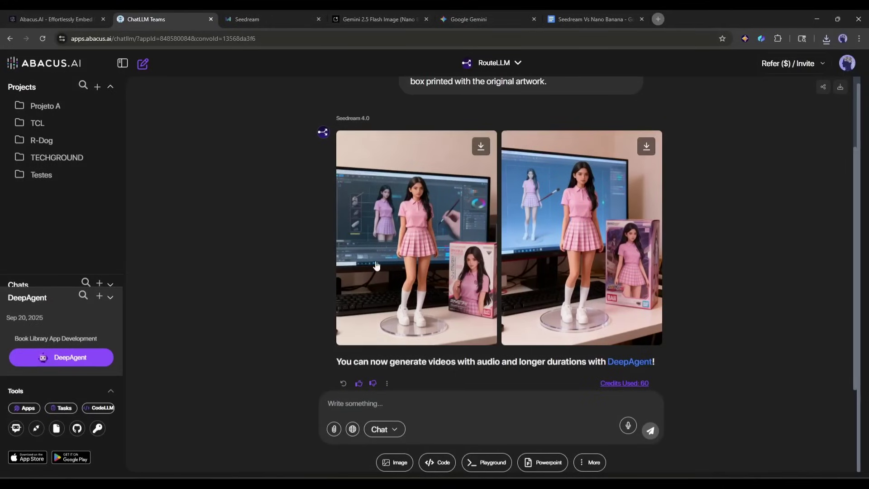
Step: Set the image model to Nano Banana with 2 images
click(392, 463)
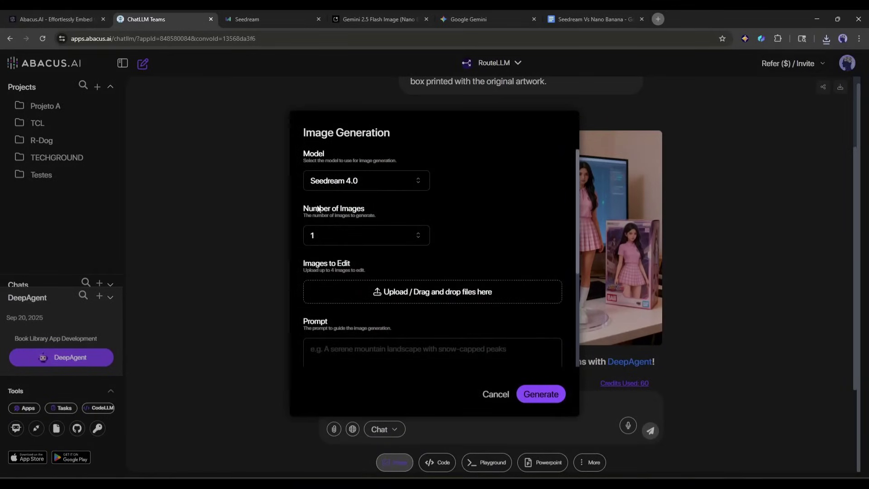
click(357, 182)
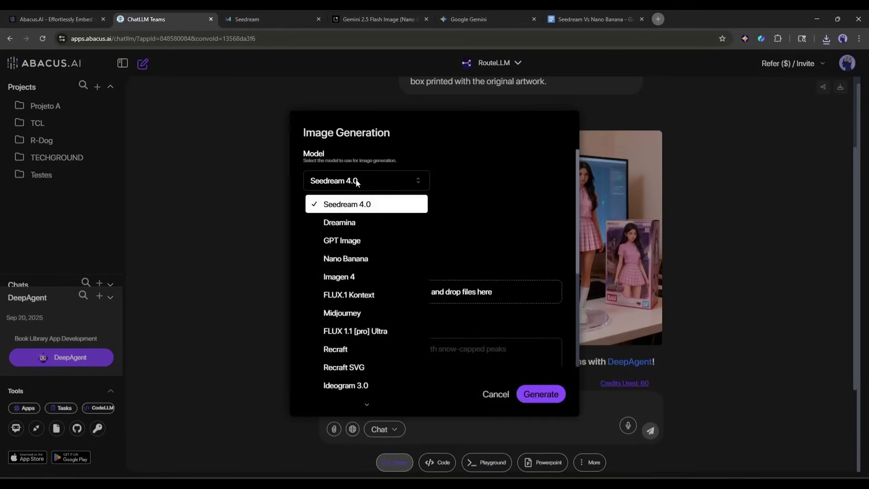
click(347, 262)
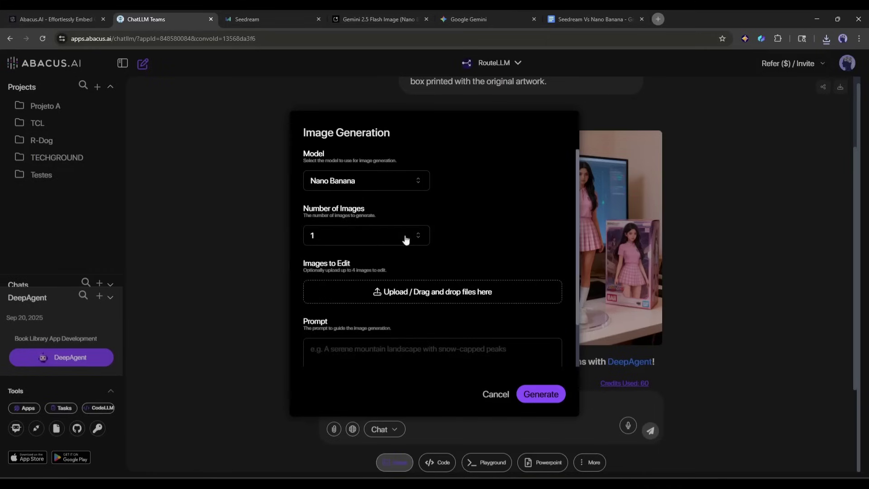
click(347, 246)
click(341, 276)
scroll(357, 212, down, 2)
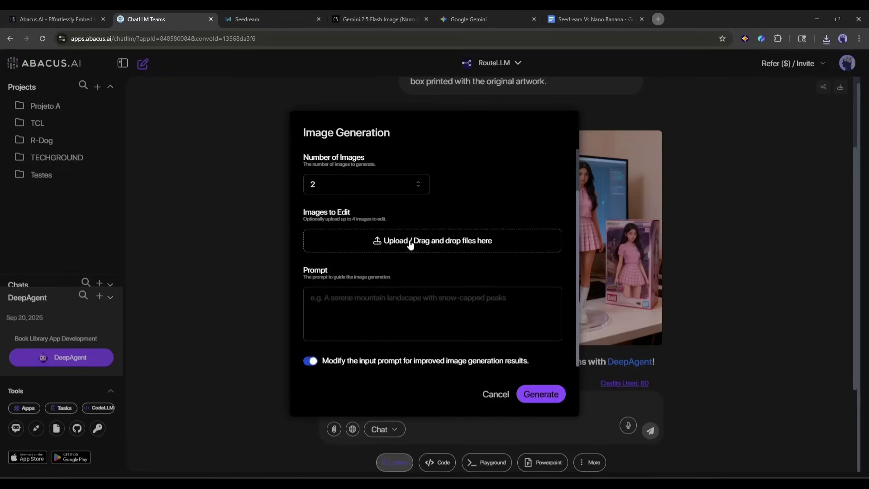
Step: Upload Image 1.jpg and Image 2.jpg as reference images
click(410, 243)
click(444, 247)
ctrl+click(566, 247)
key(Return)
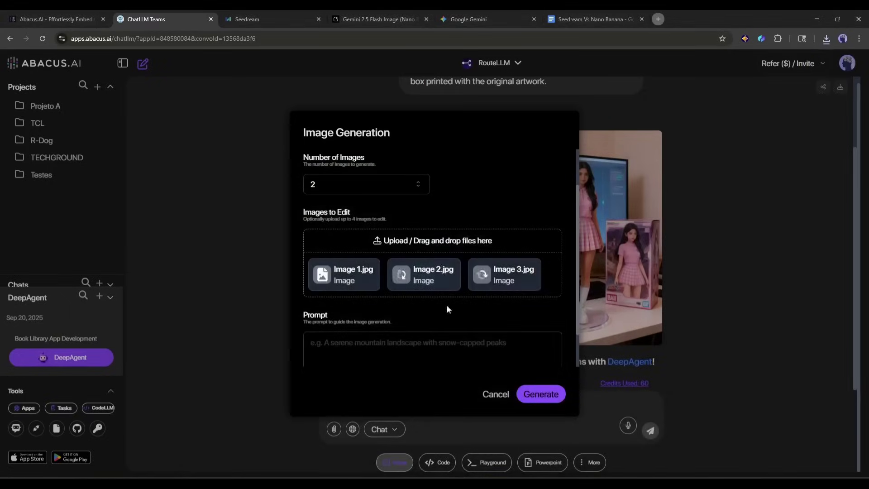
scroll(447, 305, down, 2)
Step: Paste the Virtual Try on prompt from the Docs tab and generate with Nano Banana
click(395, 300)
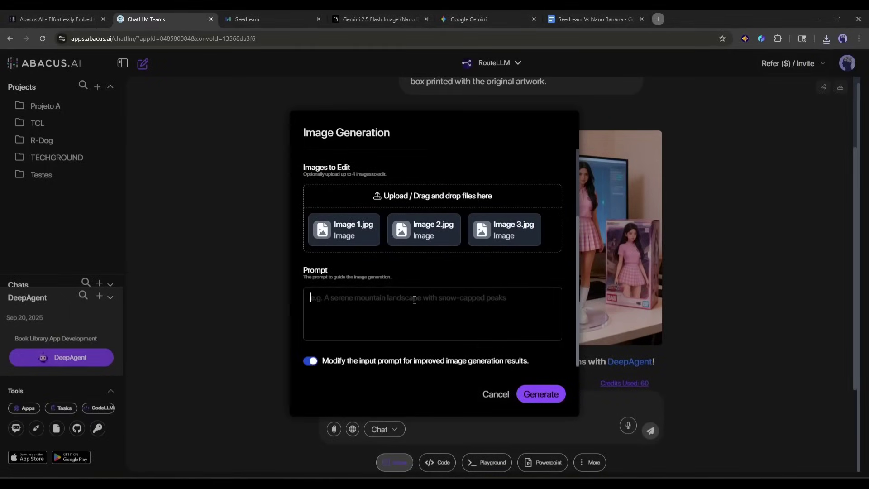
click(593, 19)
drag(271, 249, 584, 355)
key(ctrl+c)
click(468, 19)
click(165, 19)
key(ctrl+v)
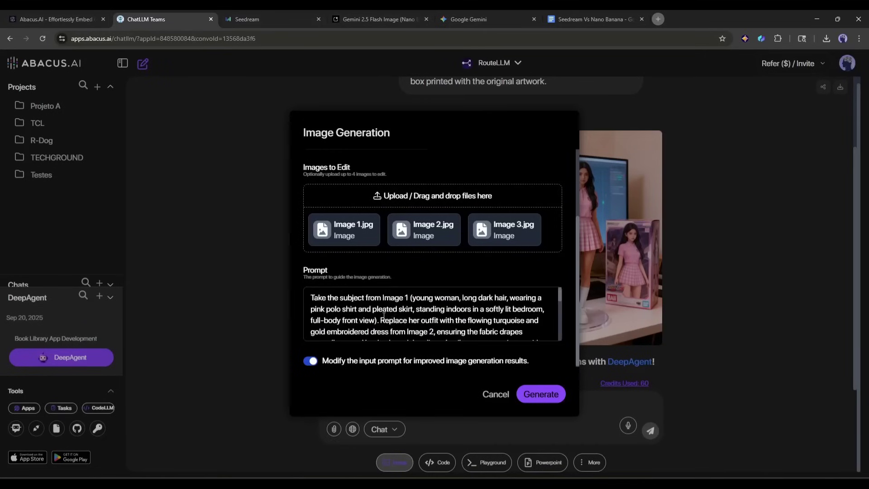
scroll(384, 315, down, 5)
click(552, 396)
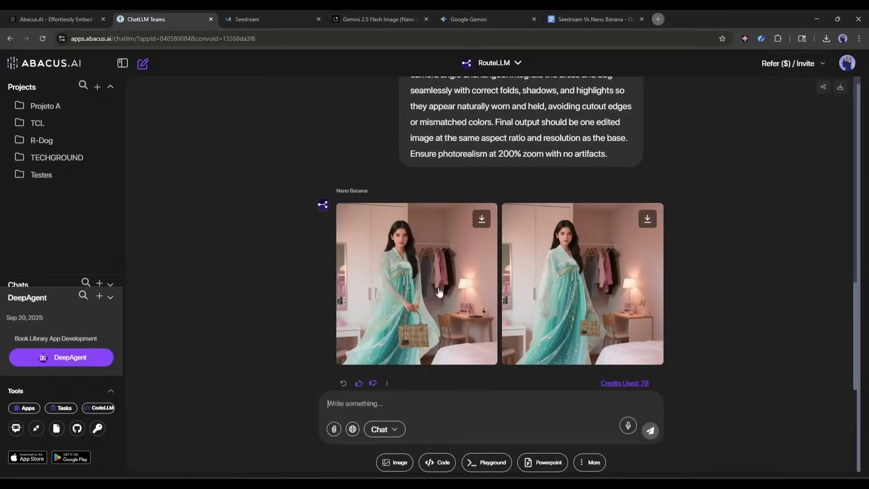
Step: Enlarge the first and second Nano Banana try-on results to compare, reopening the first
click(422, 289)
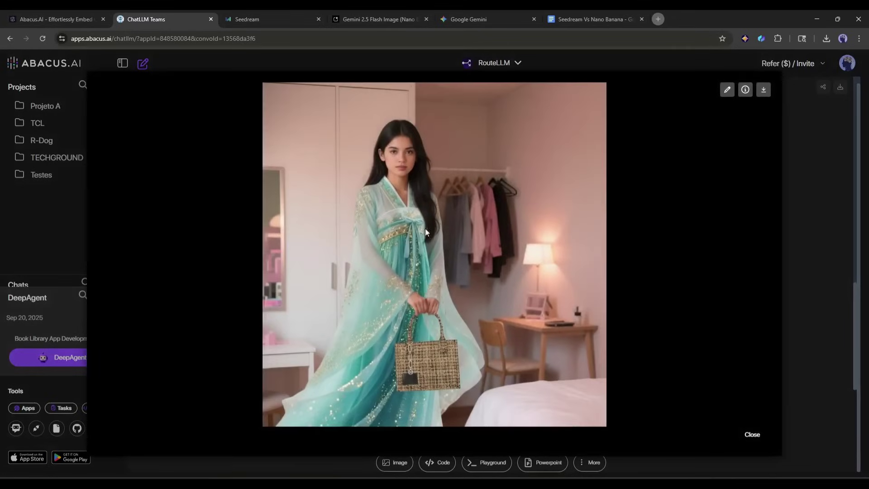
click(824, 246)
click(633, 254)
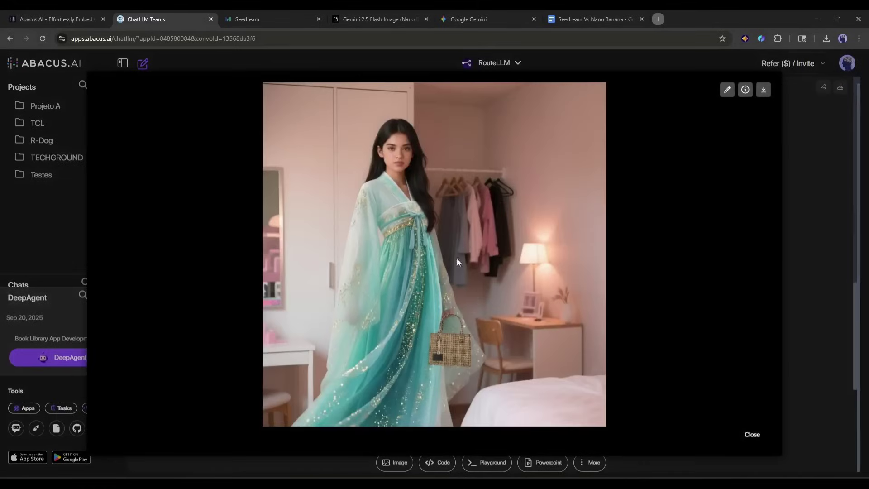
click(794, 258)
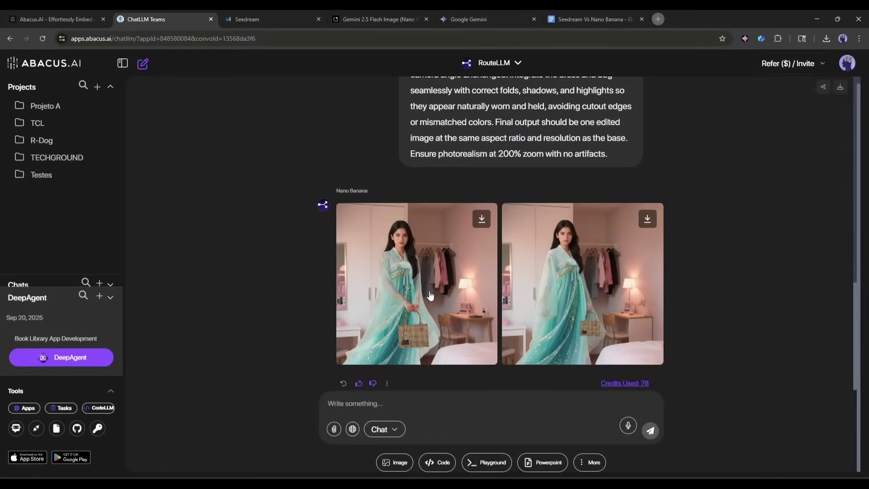
click(429, 290)
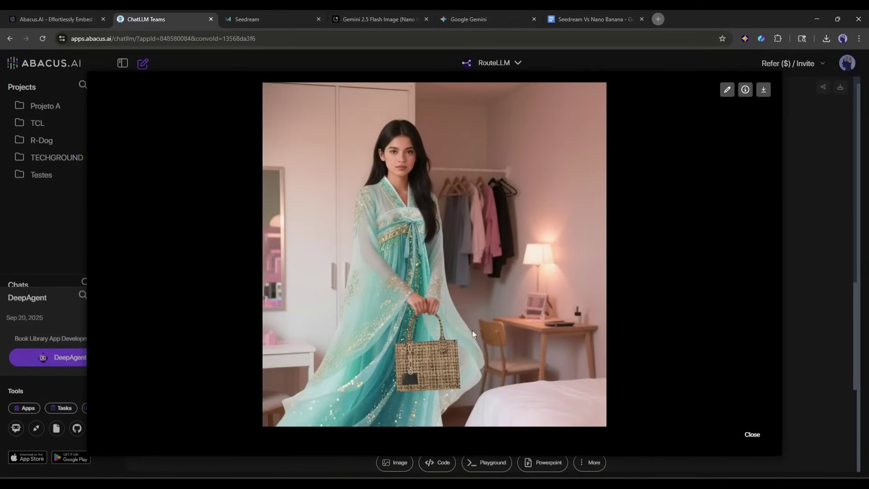
Step: Set the image model to Seedream 4.0 with 2 images
key(Escape)
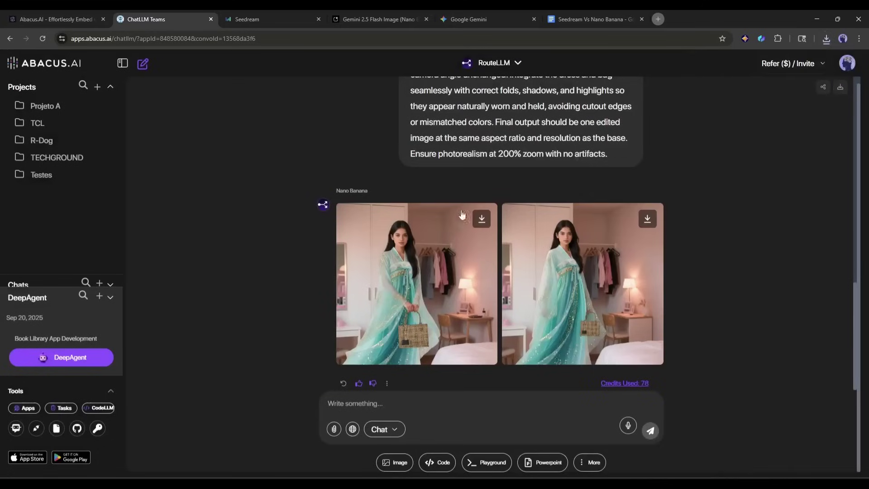
click(394, 462)
click(353, 180)
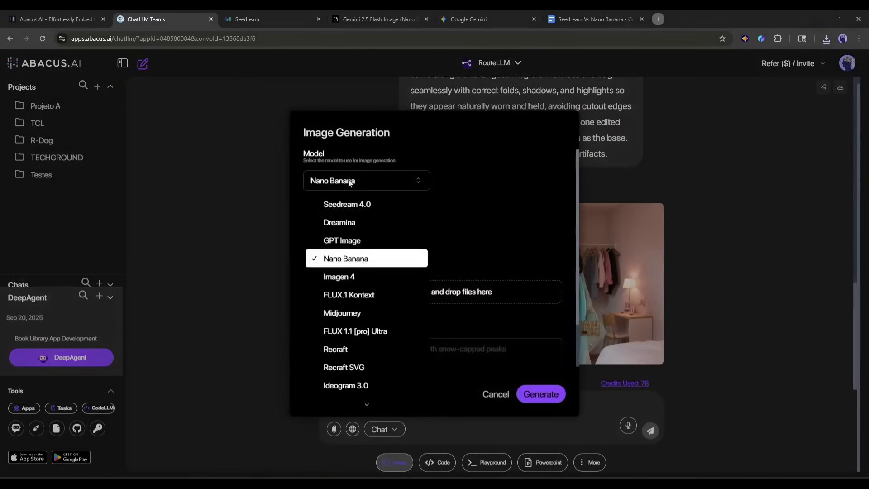
click(346, 202)
click(353, 239)
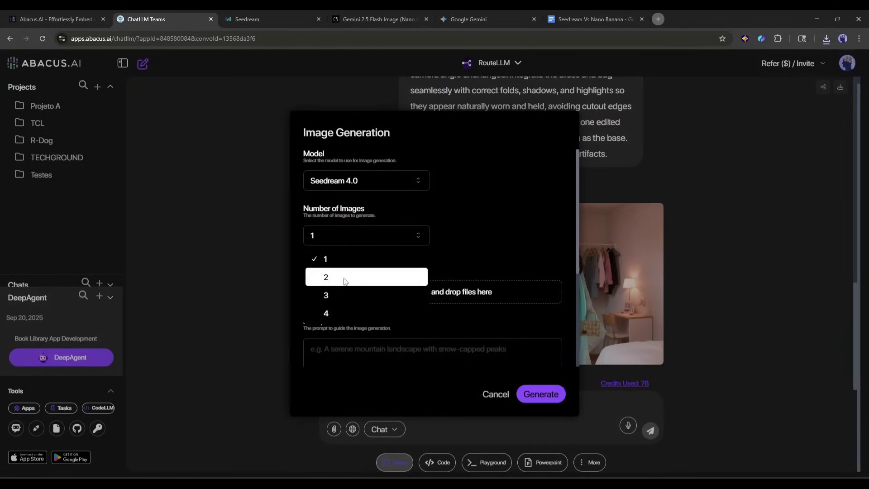
click(326, 276)
Step: Add the reference images and paste the try-on prompt
click(394, 294)
double_click(398, 299)
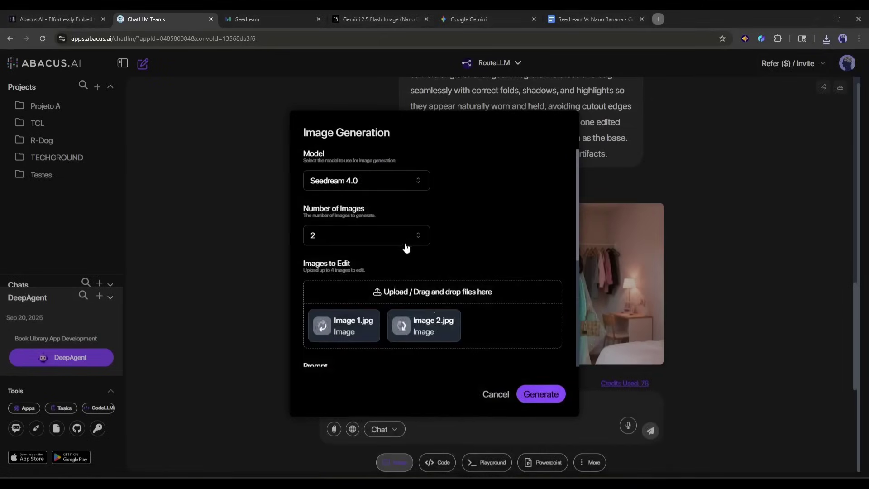
click(399, 292)
double_click(296, 360)
scroll(381, 307, down, 2)
click(382, 306)
key(ctrl+v)
Step: Turn off Modify prompt, set the image size to 9:16, and generate with Seedream 4.0
scroll(362, 331, down, 1)
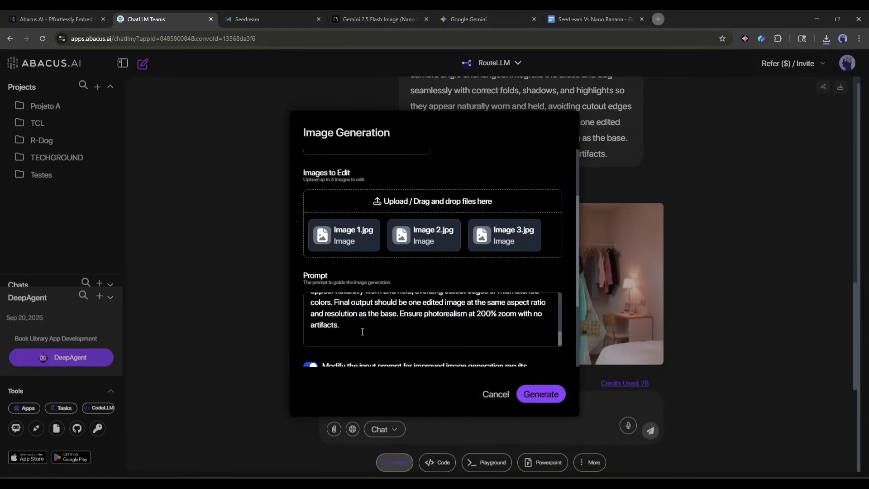
click(310, 365)
scroll(345, 299, down, 3)
click(344, 299)
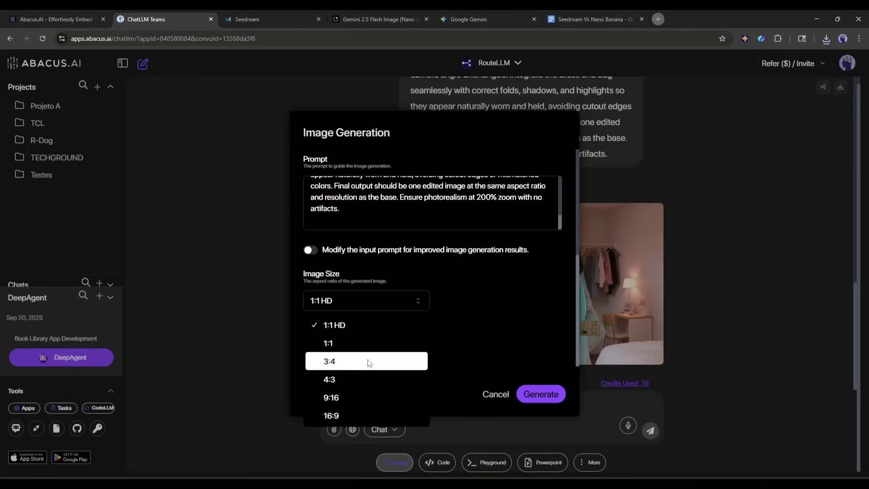
click(346, 397)
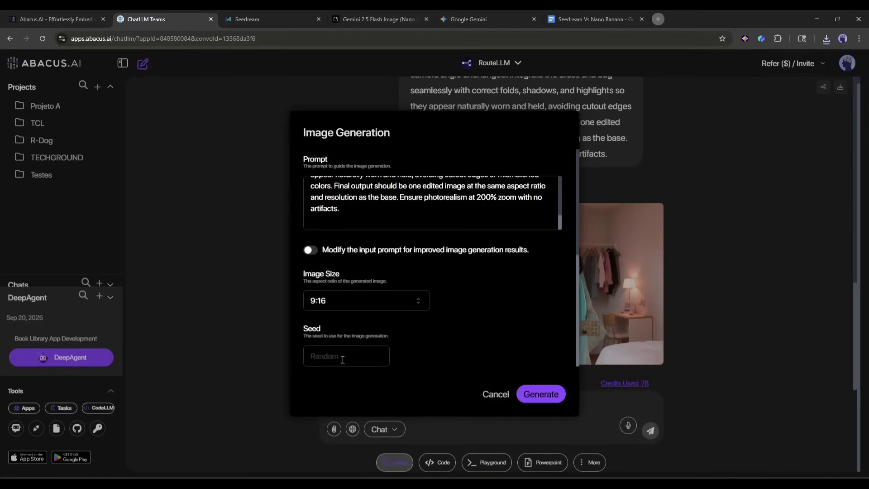
click(541, 394)
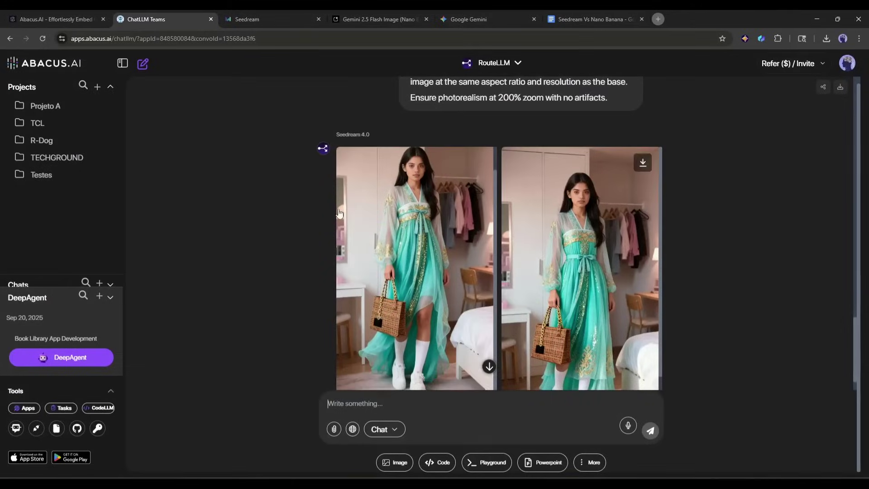
Step: Enlarge each Seedream try-on result, then scroll to compare it with the Nano Banana pair
click(407, 251)
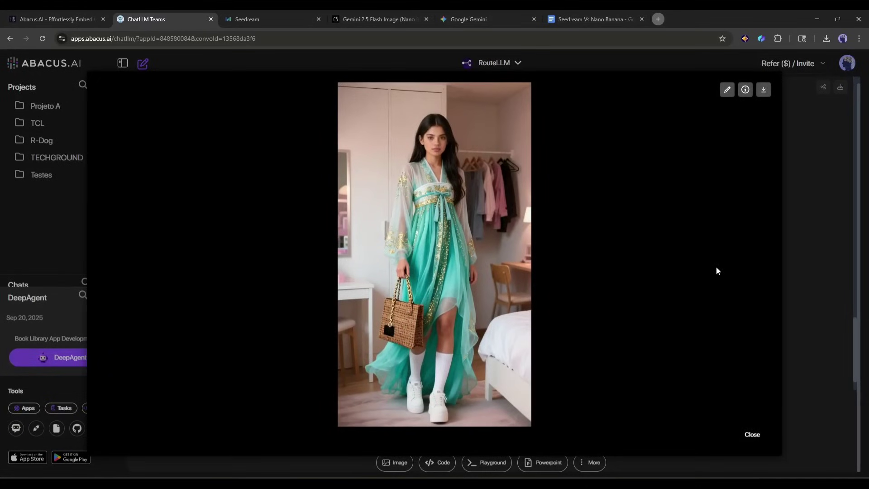
click(803, 250)
click(568, 253)
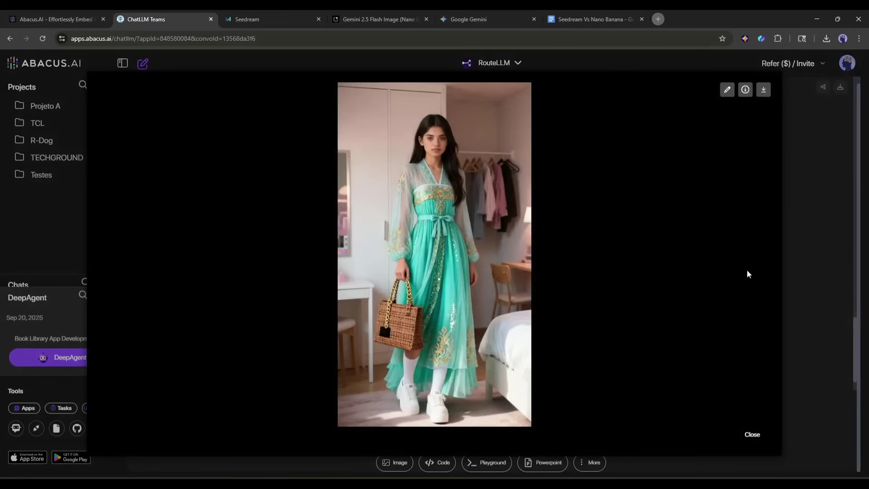
click(803, 276)
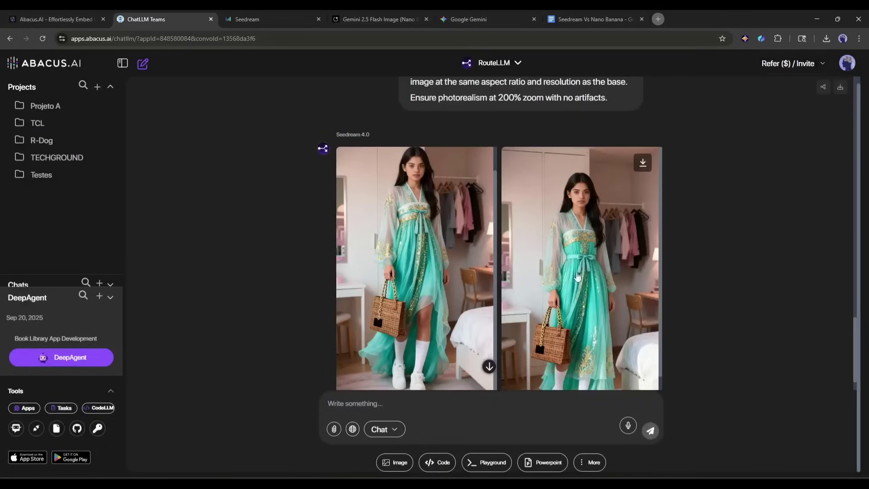
click(425, 281)
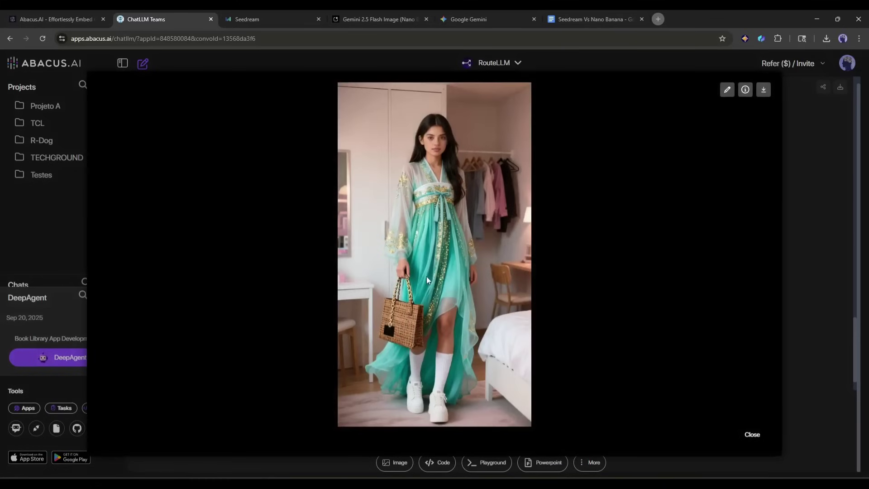
click(818, 245)
scroll(286, 236, up, 8)
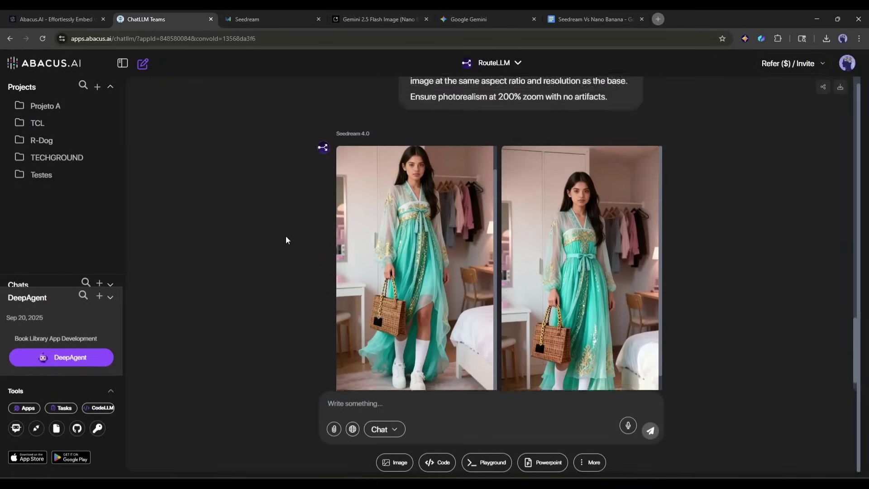
scroll(293, 236, down, 8)
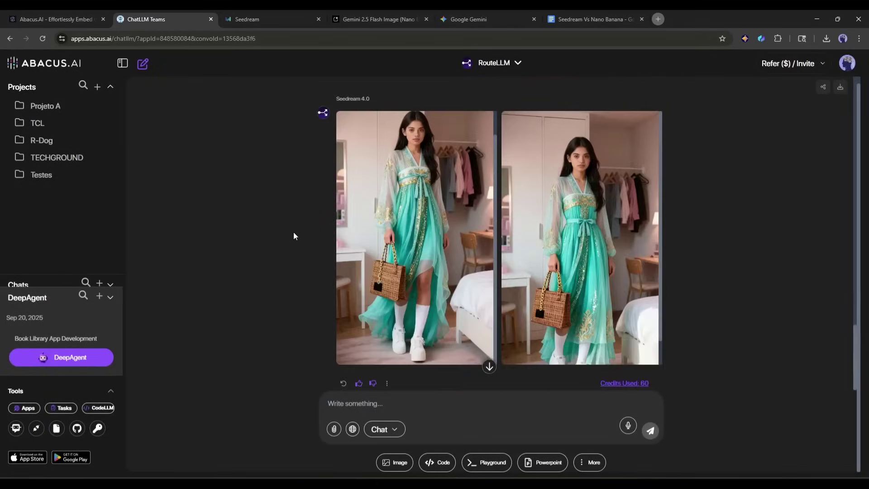
scroll(293, 236, up, 10)
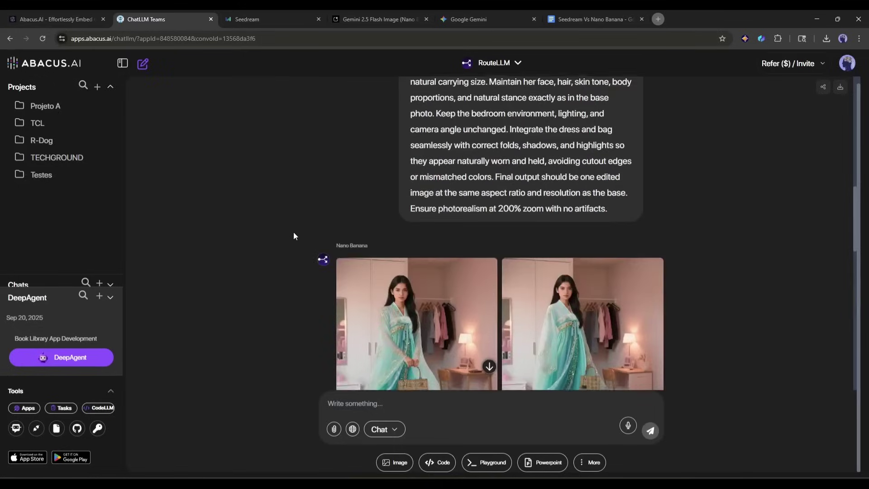
scroll(293, 236, down, 10)
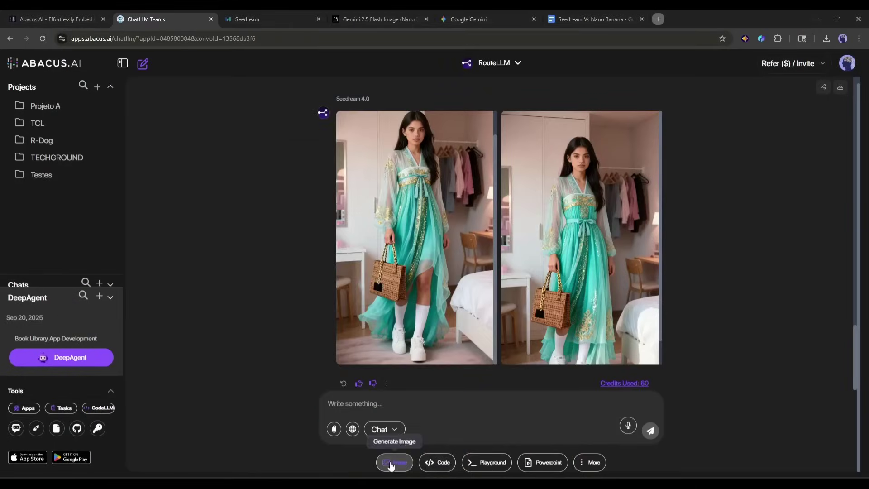
Step: Choose Nano Banana with 2 images and attach the Charcater.jpeg house photo
click(390, 462)
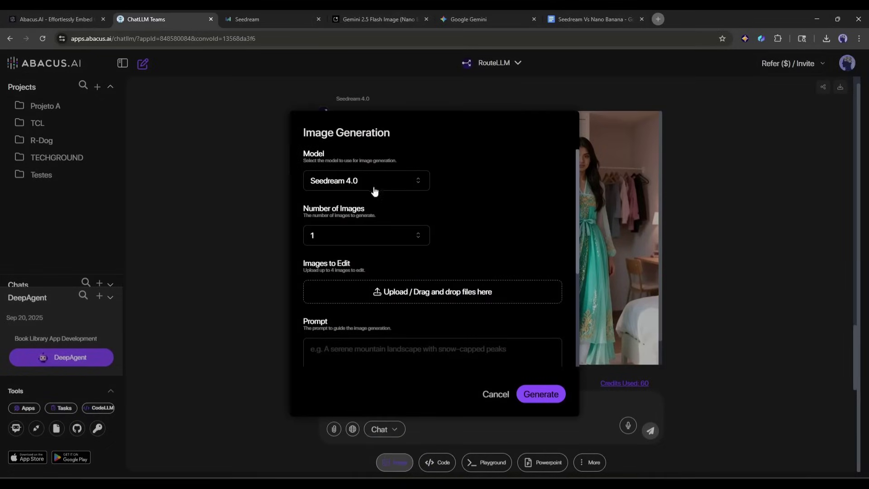
click(344, 181)
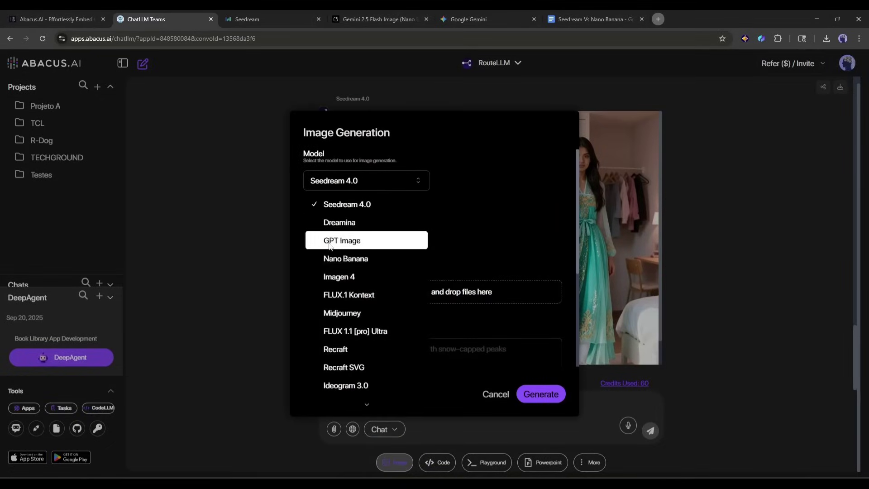
click(347, 258)
click(354, 246)
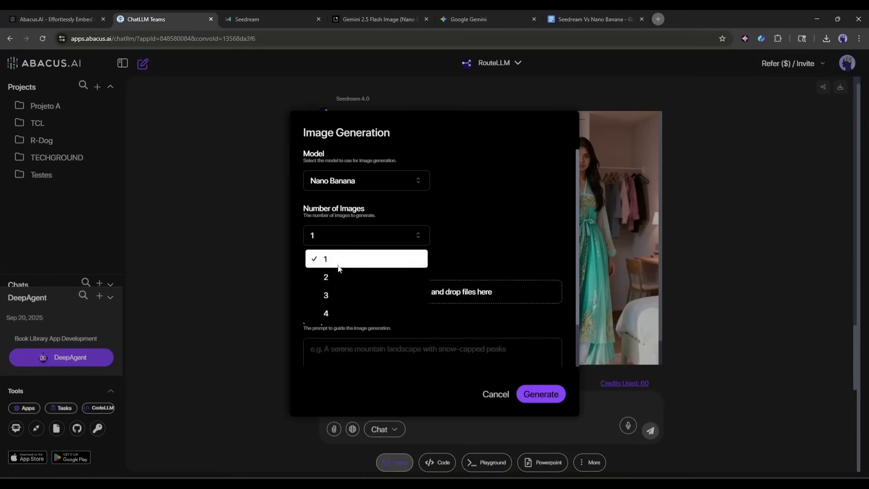
click(336, 275)
click(382, 293)
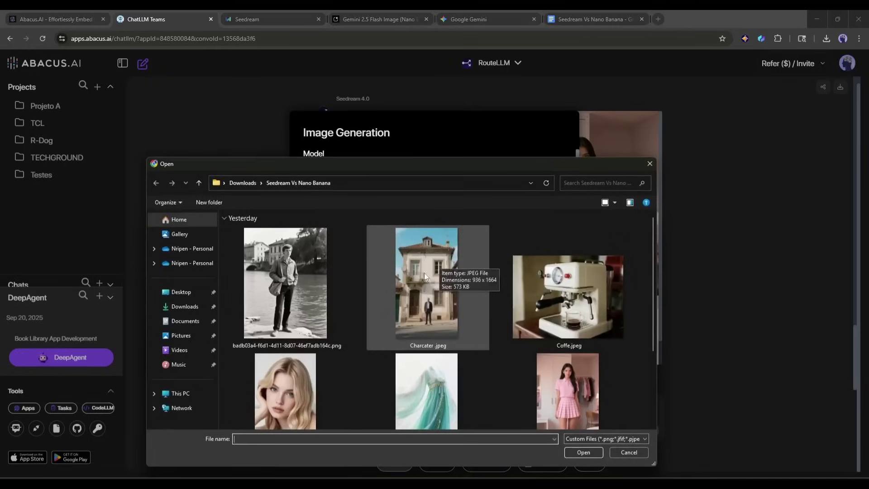
double_click(431, 286)
scroll(417, 249, down, 3)
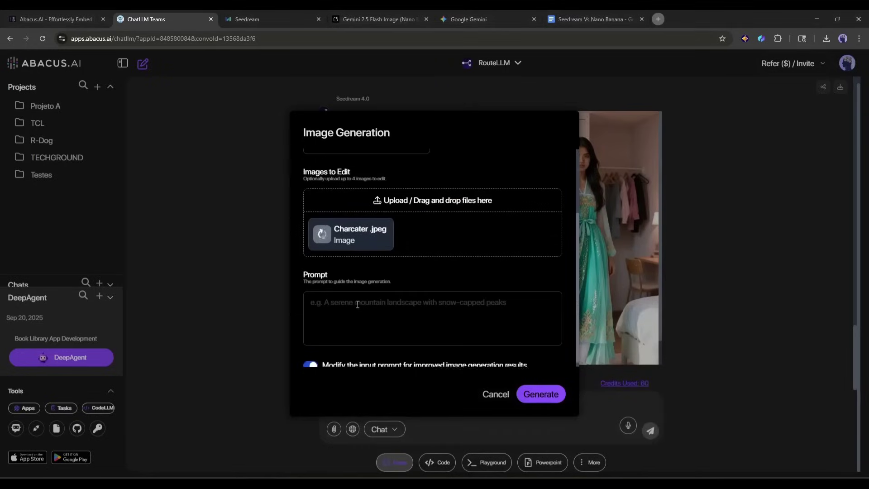
Step: Paste the Meme Photo prompt from the Seedream Vs Nano Banana document and generate
click(559, 19)
drag(271, 331, 297, 336)
key(ctrl+c)
click(146, 19)
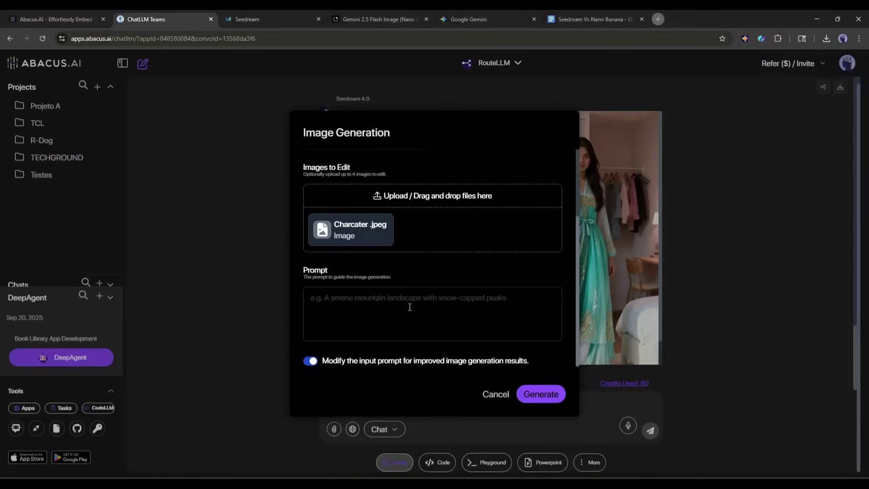
key(ctrl+v)
scroll(407, 348, up, 5)
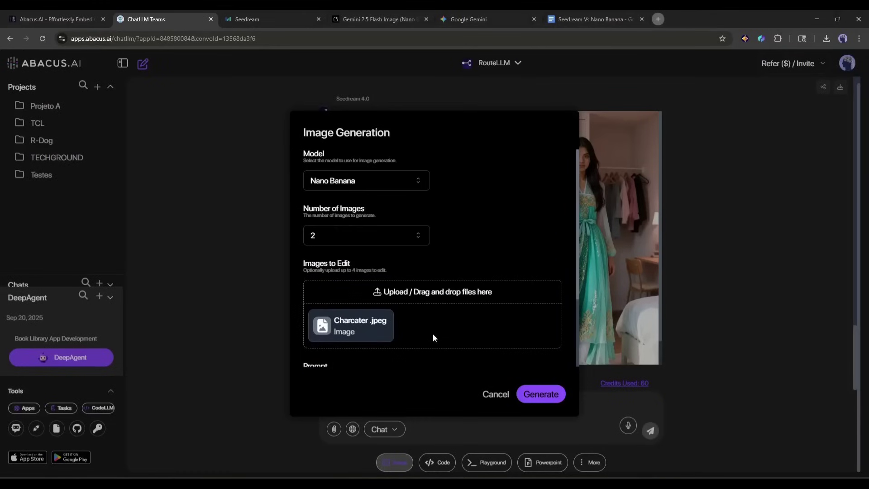
scroll(433, 338, down, 5)
click(541, 394)
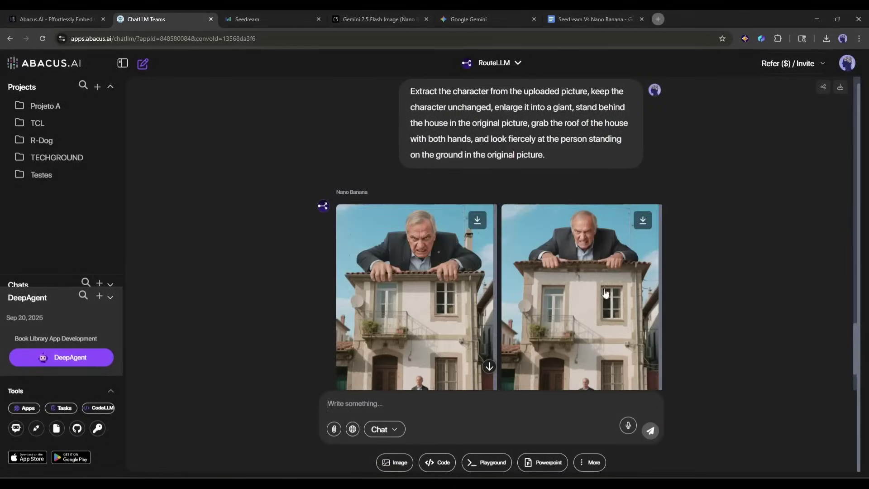
Step: Enlarge each of Nano Banana's two giant-man-gripping-roof images, leaving the right one open
scroll(291, 277, up, 3)
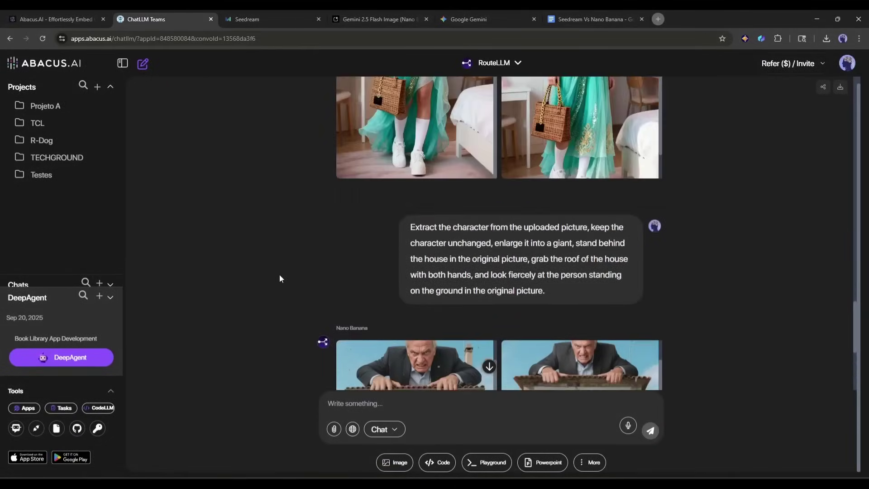
scroll(272, 281, down, 5)
click(394, 231)
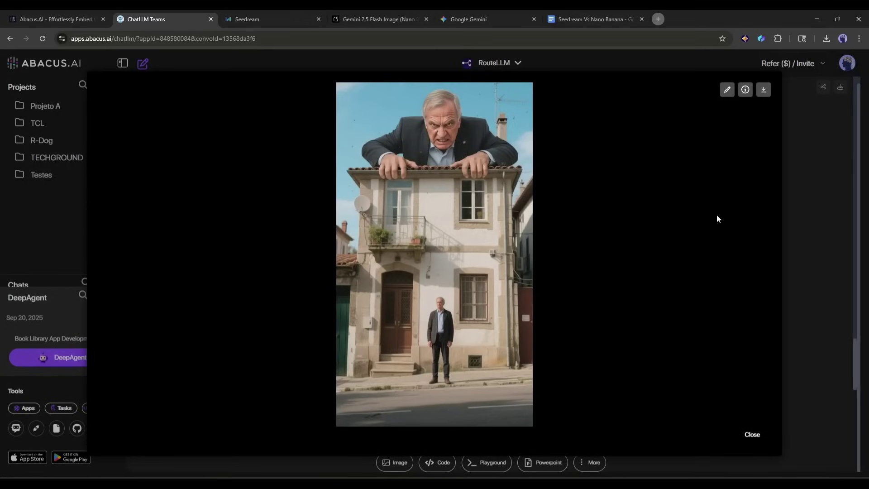
click(802, 199)
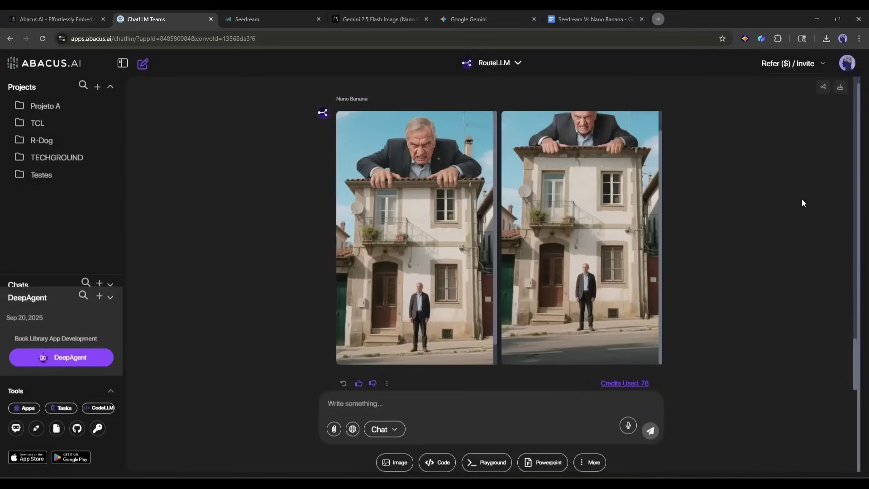
click(629, 219)
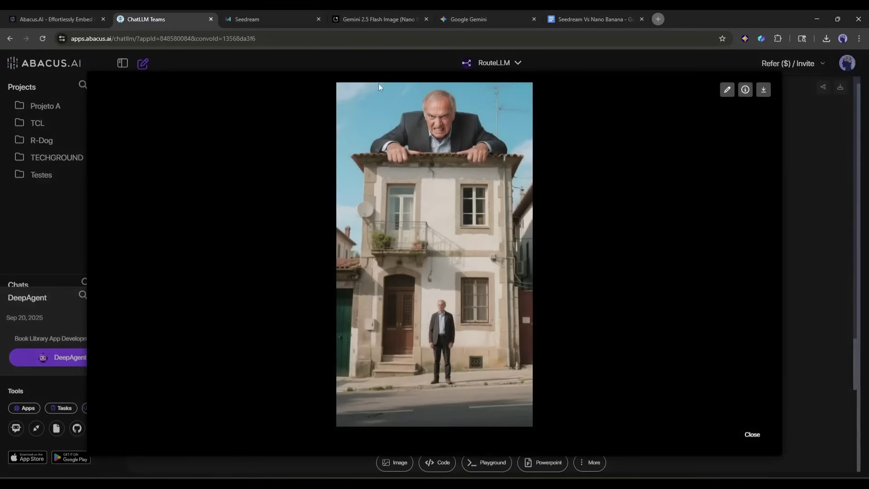
Step: Set up Seedream 4.0 for two 9:16 images using the Charcater.jpeg house photo
key(Escape)
click(390, 462)
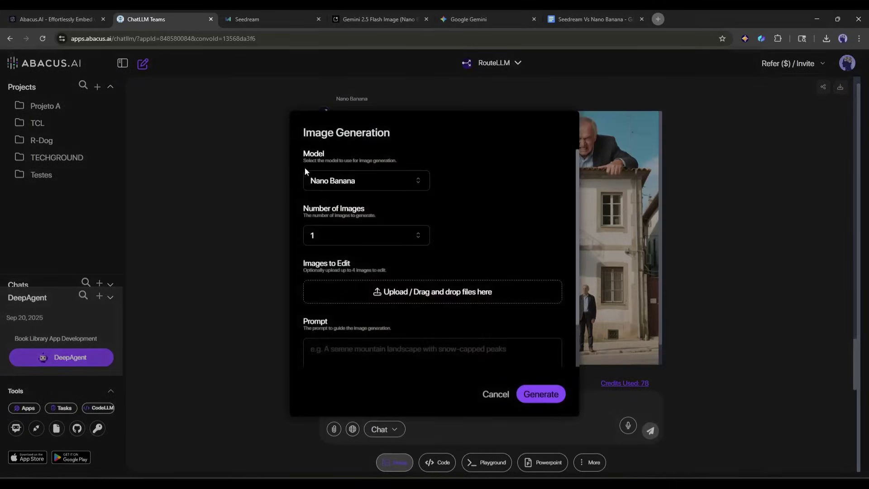
click(362, 181)
click(346, 202)
click(362, 235)
click(357, 263)
click(416, 299)
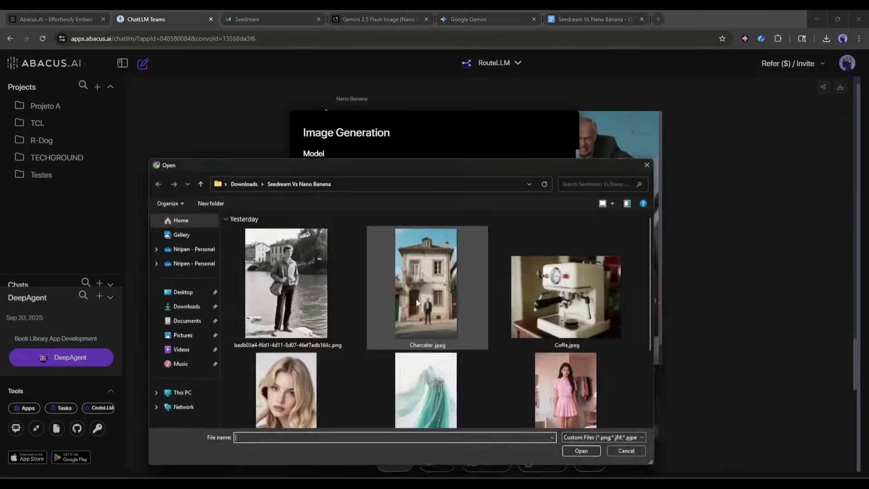
double_click(416, 303)
click(341, 327)
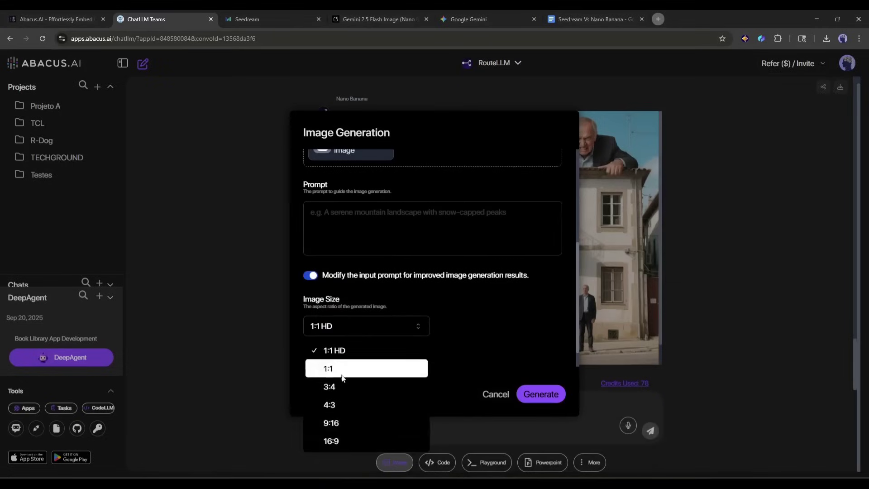
click(331, 422)
Step: Paste the giant-man prompt, turn off prompt modification, and generate the images
click(370, 229)
key(ctrl+v)
scroll(359, 334, down, 1)
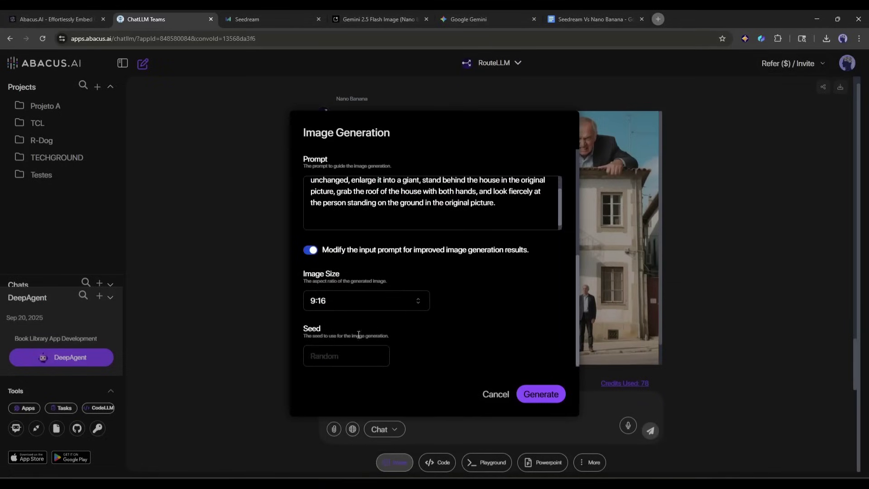
click(317, 251)
click(548, 393)
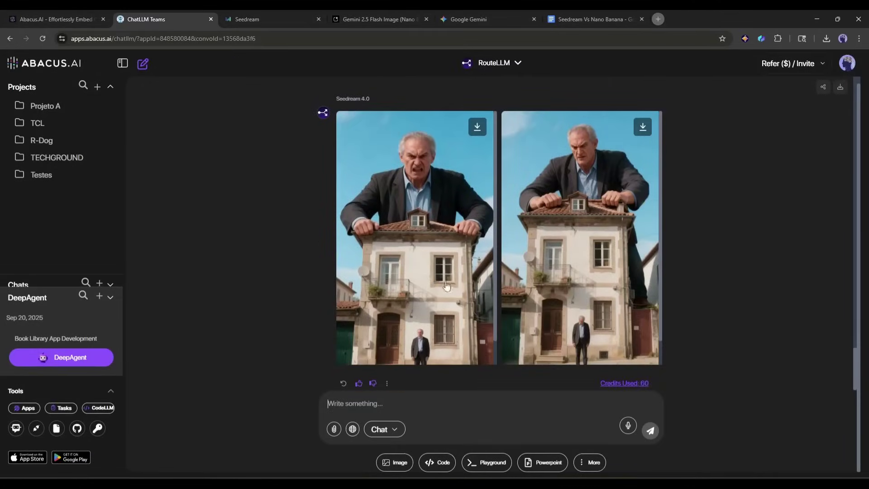
Step: Enlarge and inspect both Seedream 4.0 giant-man images in turn
click(408, 215)
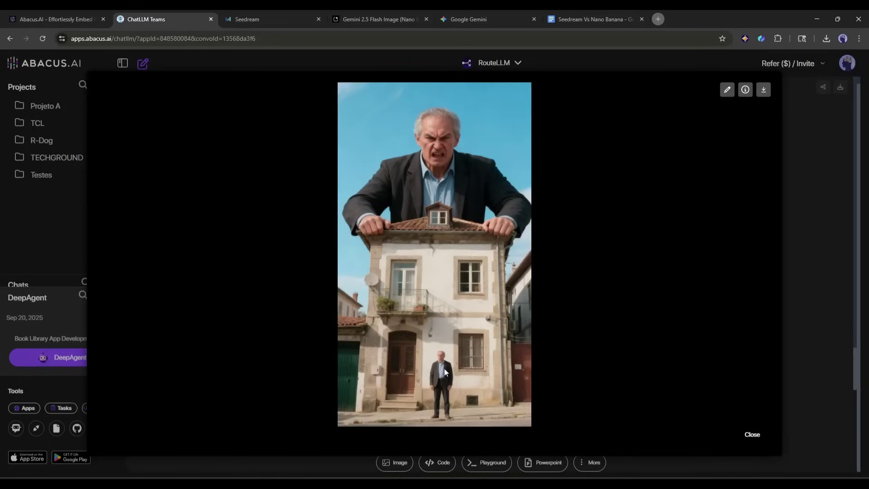
click(818, 252)
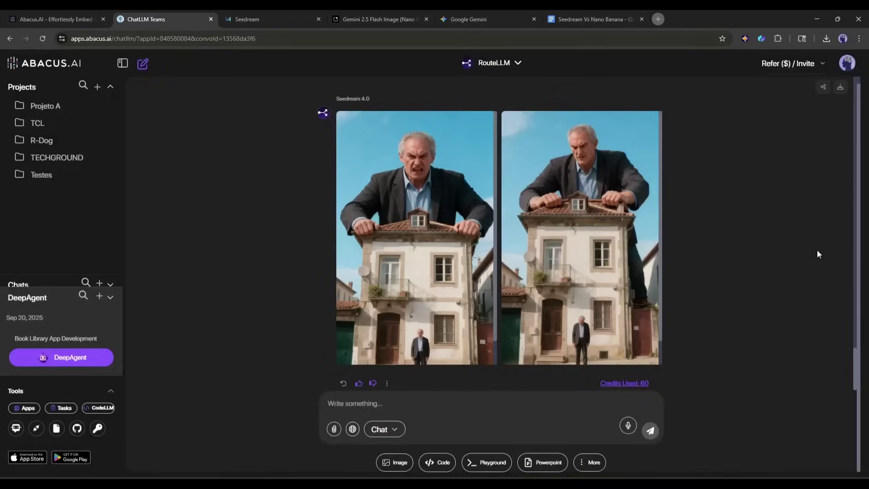
click(589, 247)
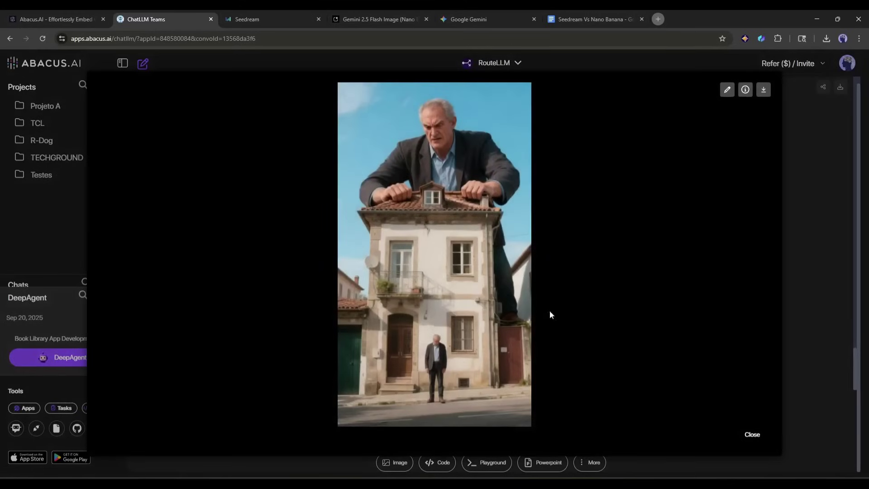
click(784, 245)
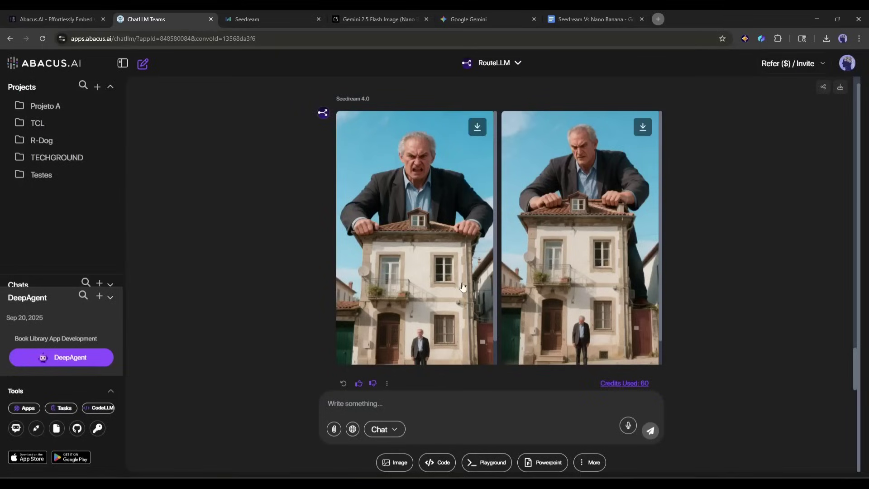
Step: Compare them against the left Nano Banana image by enlarging it and scrolling between results
scroll(407, 270, down, 10)
click(427, 195)
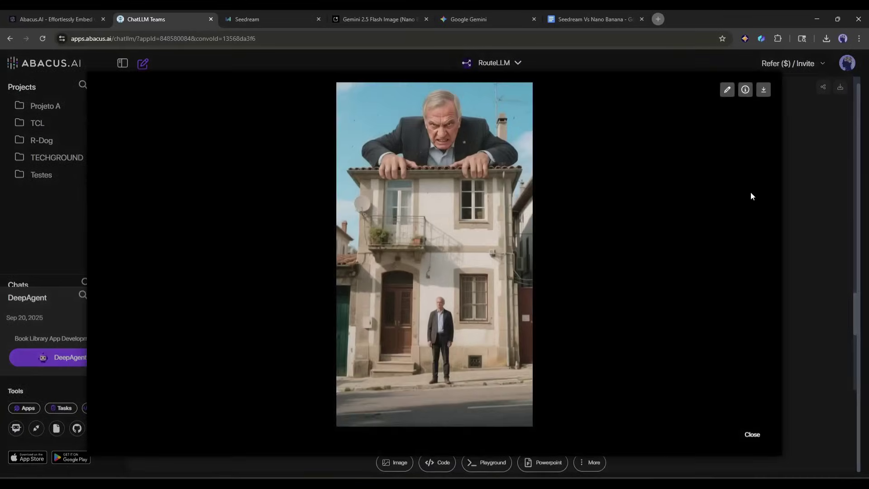
click(797, 211)
scroll(393, 306, down, 10)
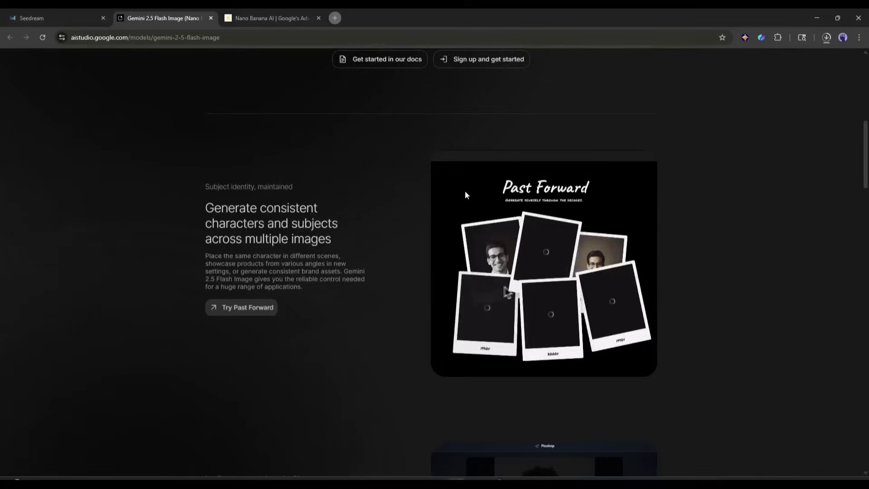
scroll(465, 194, down, 4)
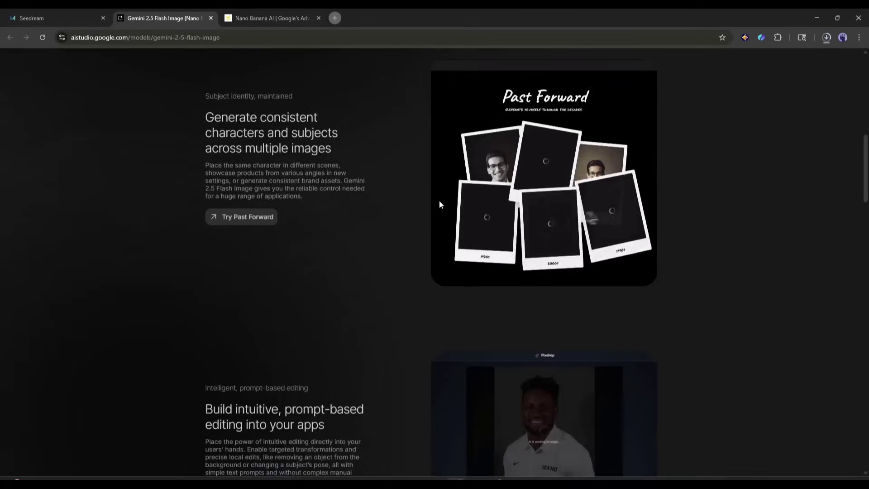
scroll(423, 205, up, 4)
scroll(433, 248, up, 9)
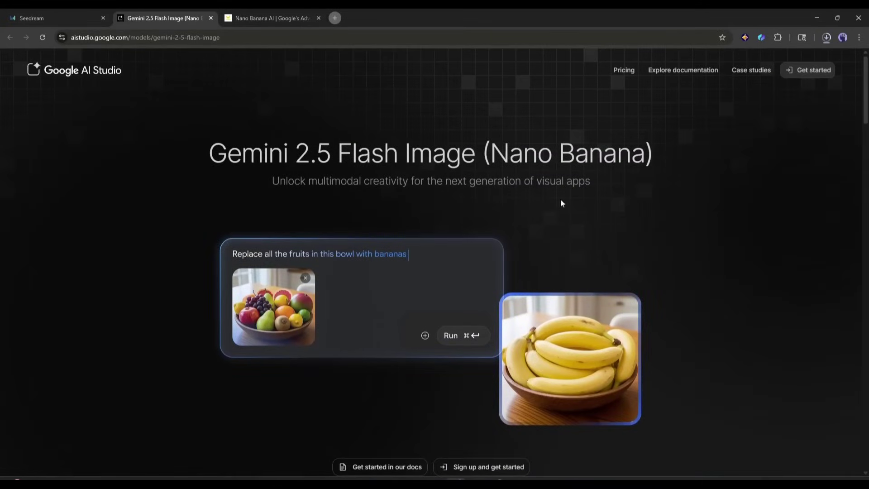
Step: Show the Seedream 4.0 page scrolled down to its Batch Input & Output examples
click(77, 18)
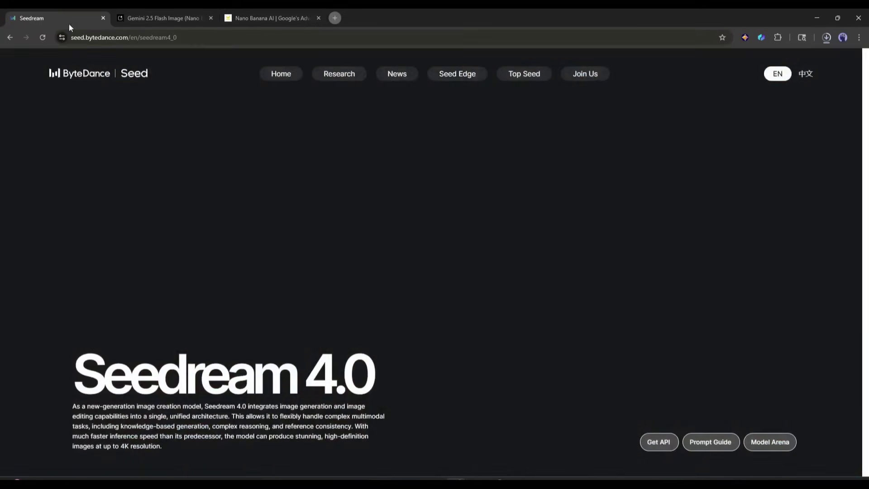
scroll(411, 234, down, 10)
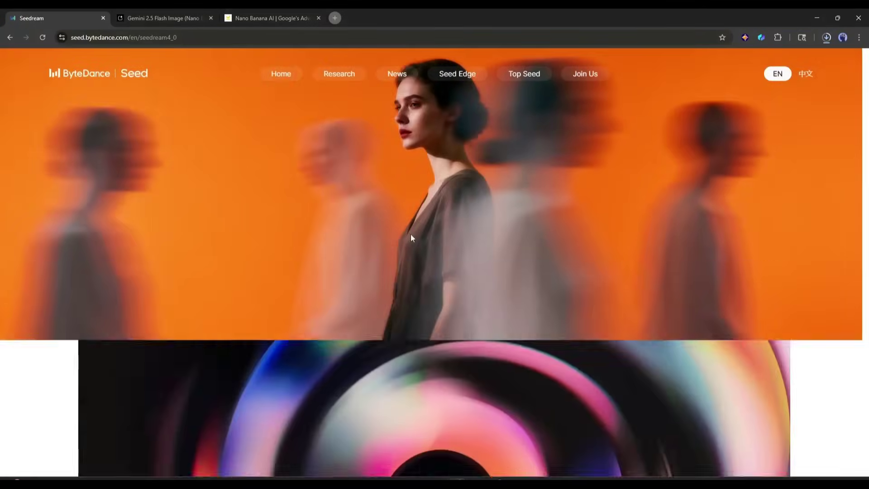
scroll(409, 263, down, 6)
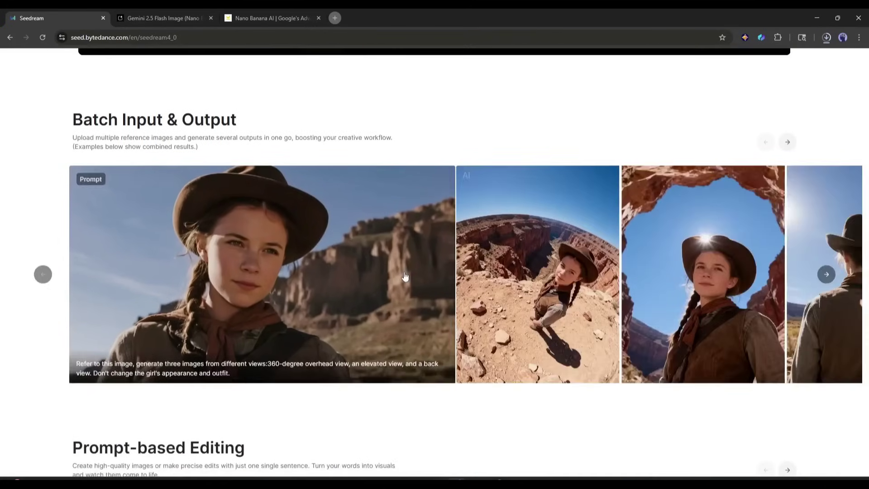
scroll(405, 276, down, 6)
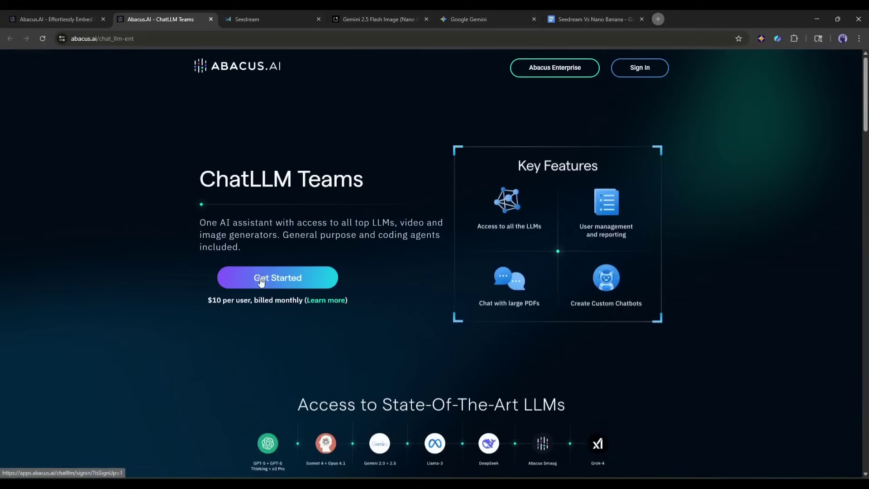
Step: Highlight the $10 per user monthly pricing, then start the ChatLLM Teams sign-up via Get Started
drag(194, 305, 265, 305)
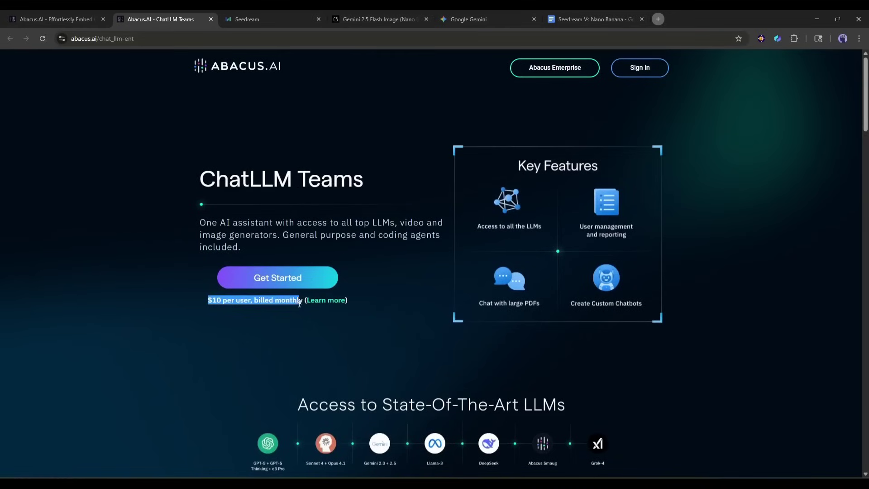
click(267, 300)
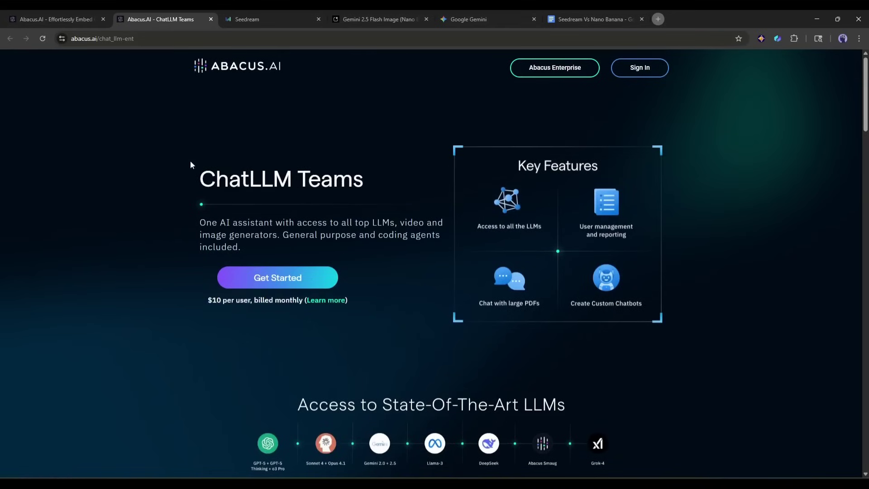
click(258, 277)
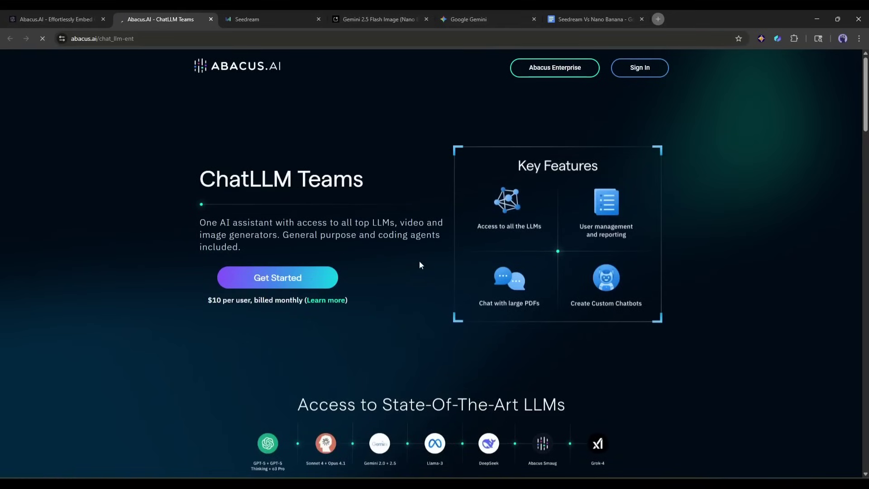